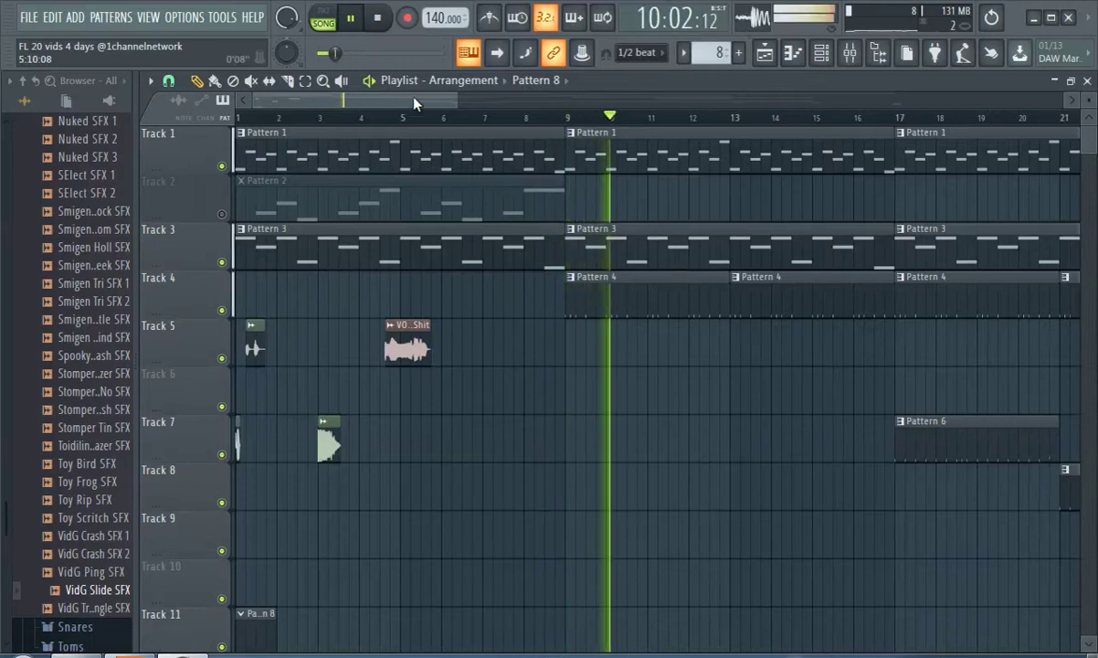
Scroll and zoom the playlist out to show the whole arrangement from bar 1
left_click_drag(413, 103, 445, 101)
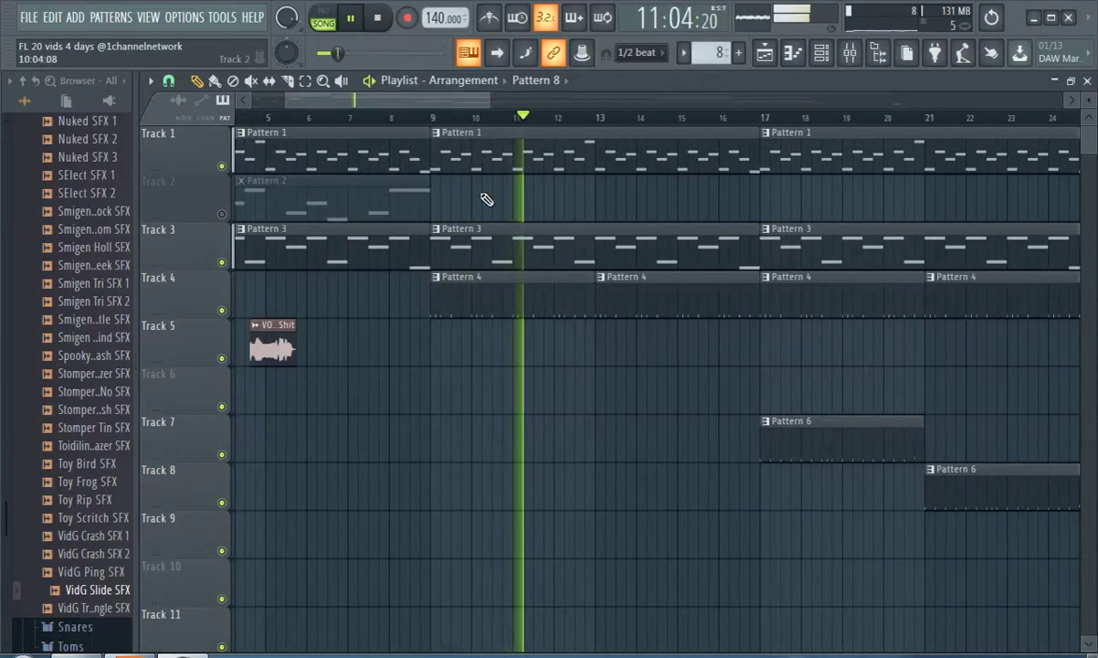
scroll(548, 267, "down", 3)
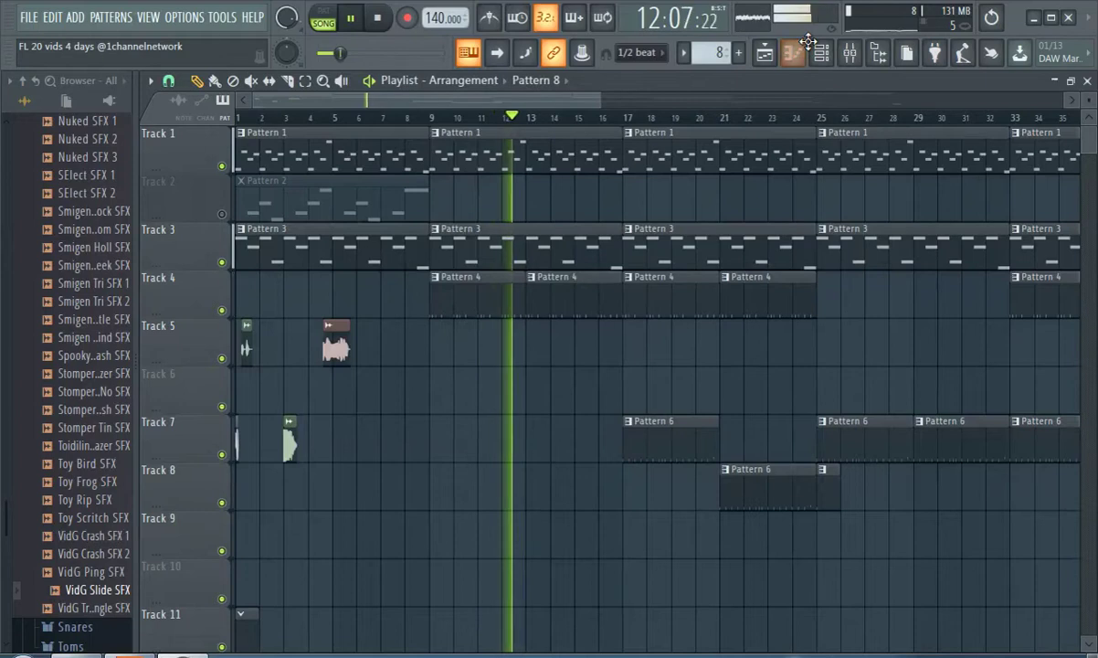
Copy the K - Thump kick channel's step rhythm from Pattern 4 in the channel rack
left_click(820, 55)
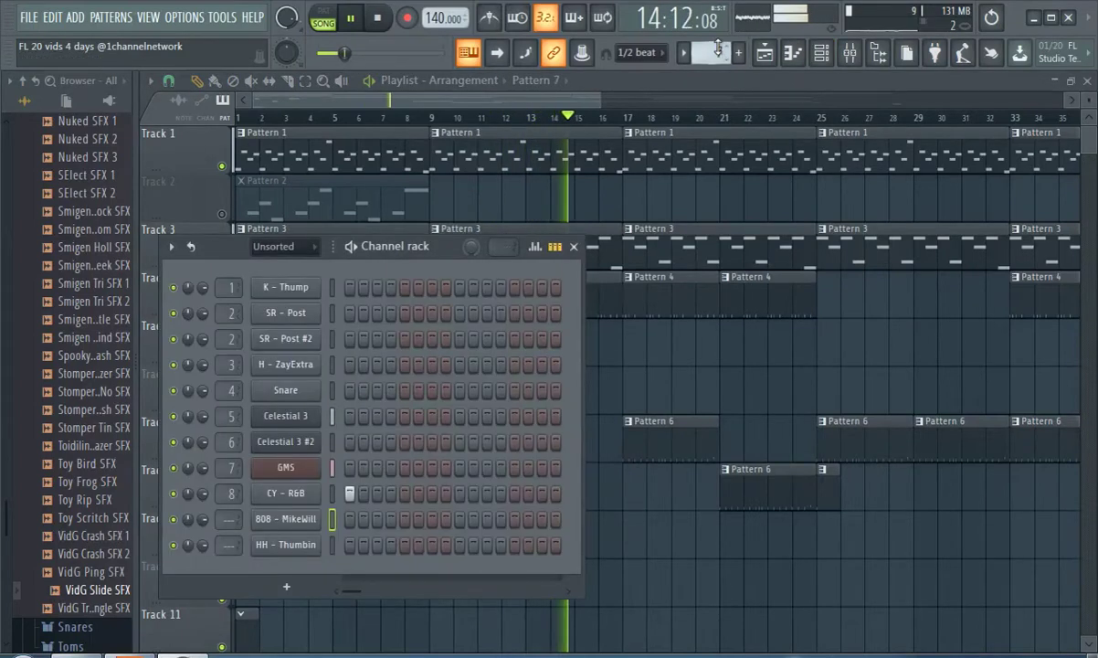
scroll(704, 57, "down", 1)
scroll(704, 56, "down", 1)
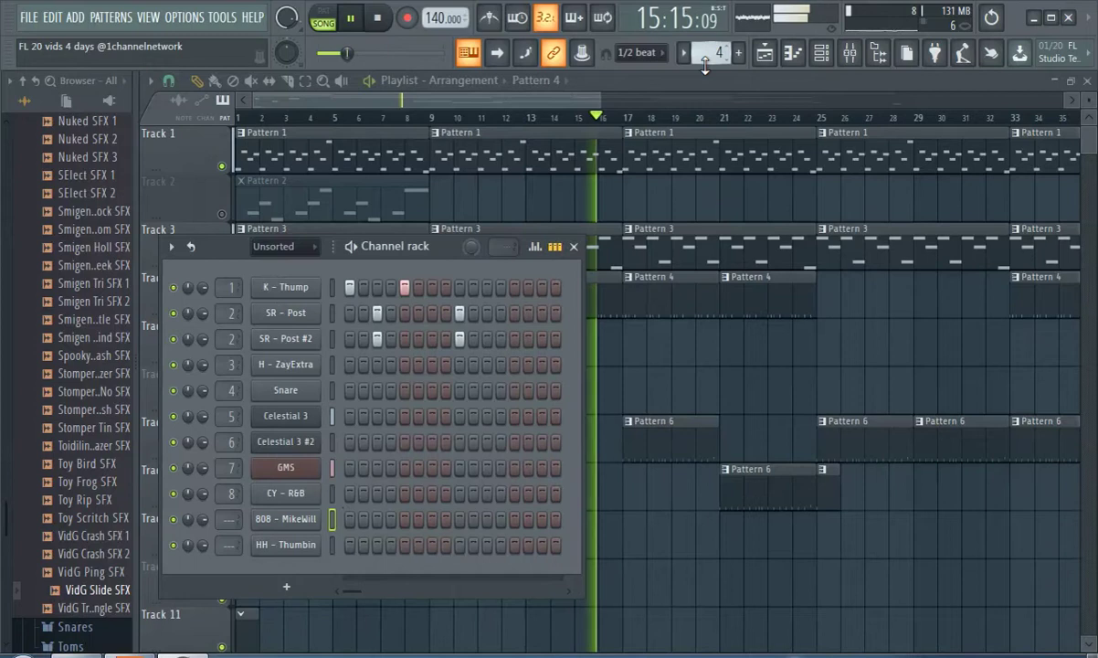
right_click(292, 288)
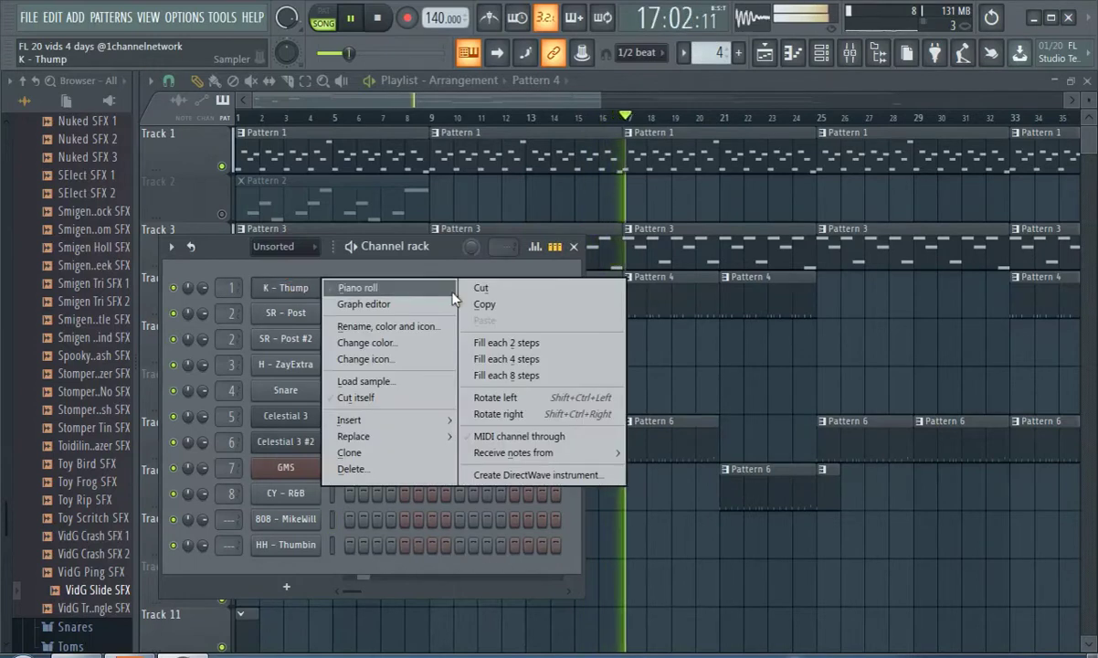
left_click(482, 304)
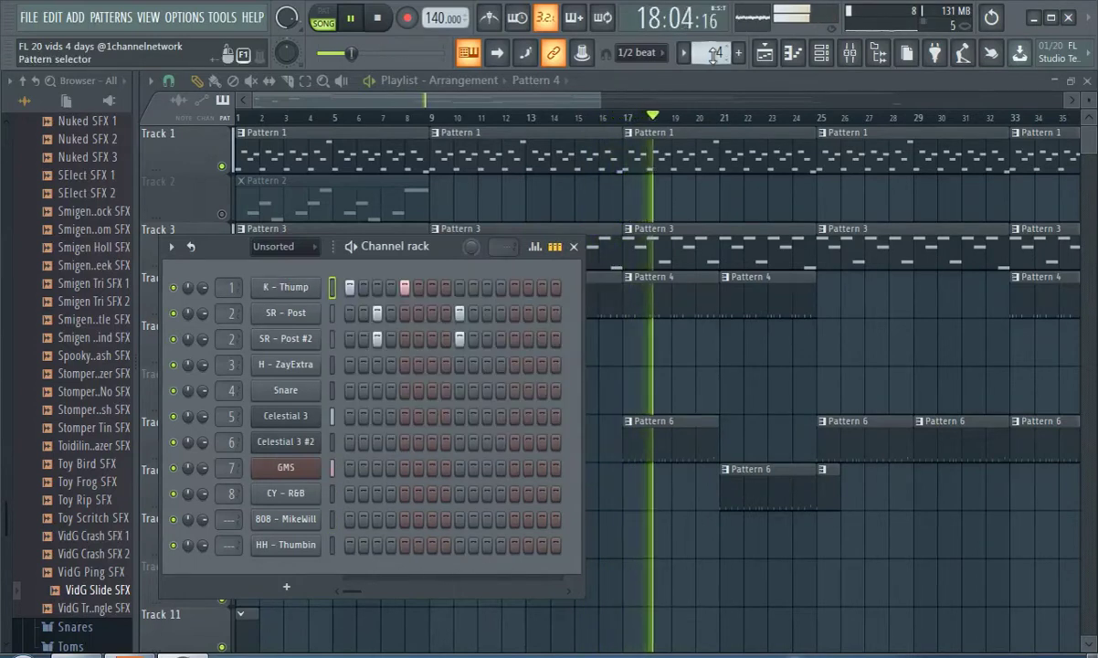
Place a Pattern 8 clip on Track 10 at bar 17
scroll(710, 54, "up", 4)
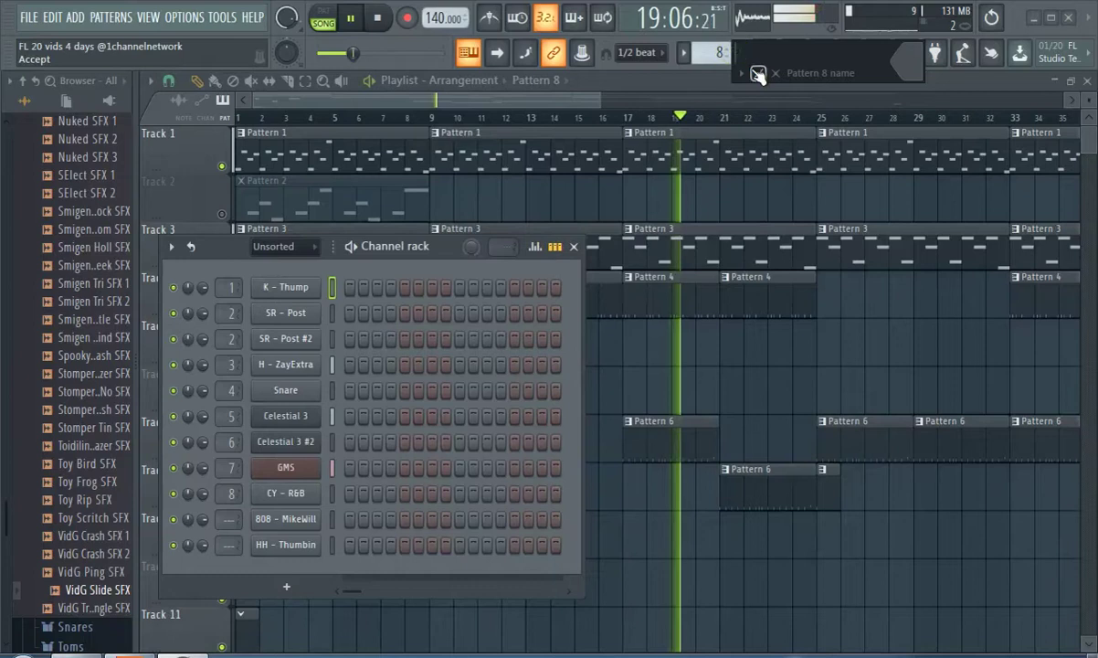
left_click(574, 247)
scroll(619, 493, "down", 2)
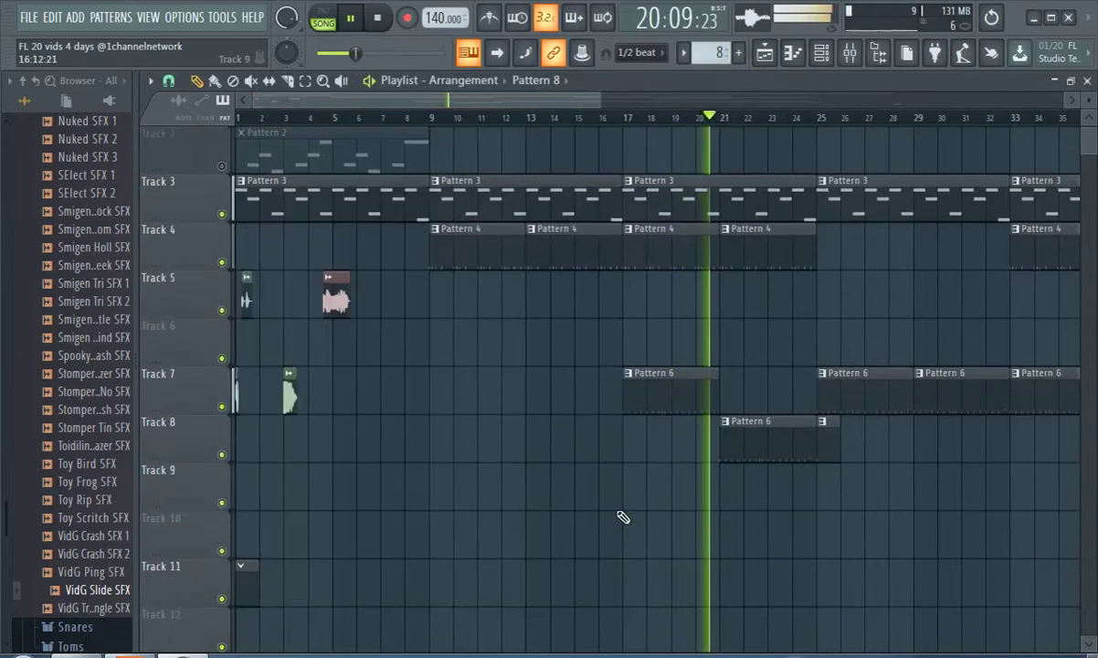
left_click(627, 543)
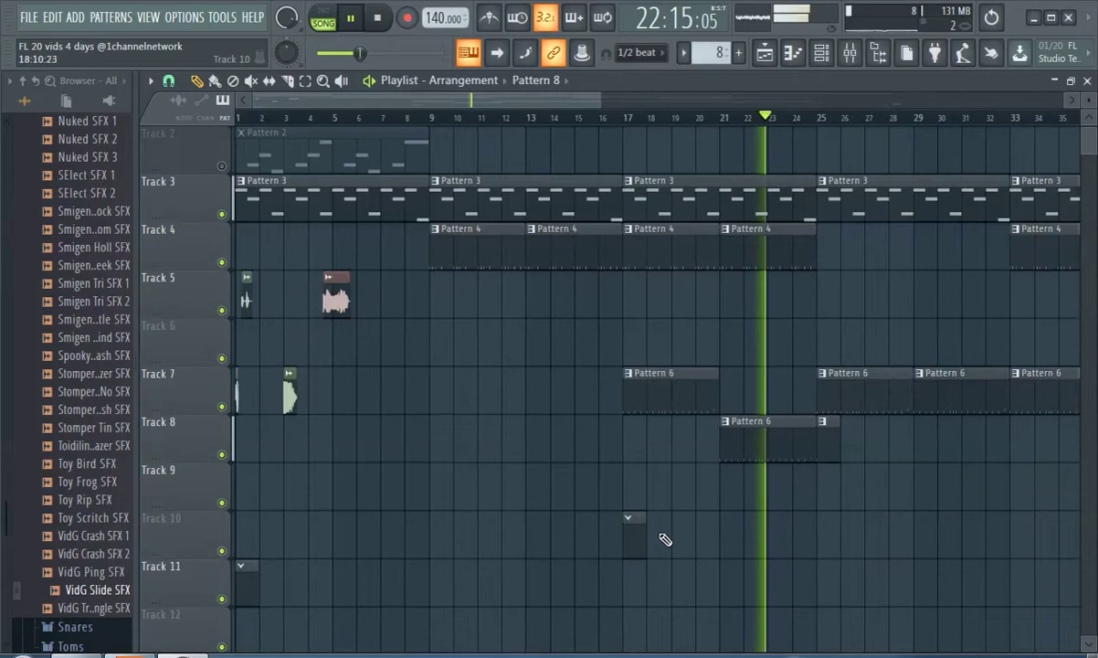
Paste the kick rhythm into the 808 - MikeWill channel
scroll(632, 534, "up", 2, "ctrl")
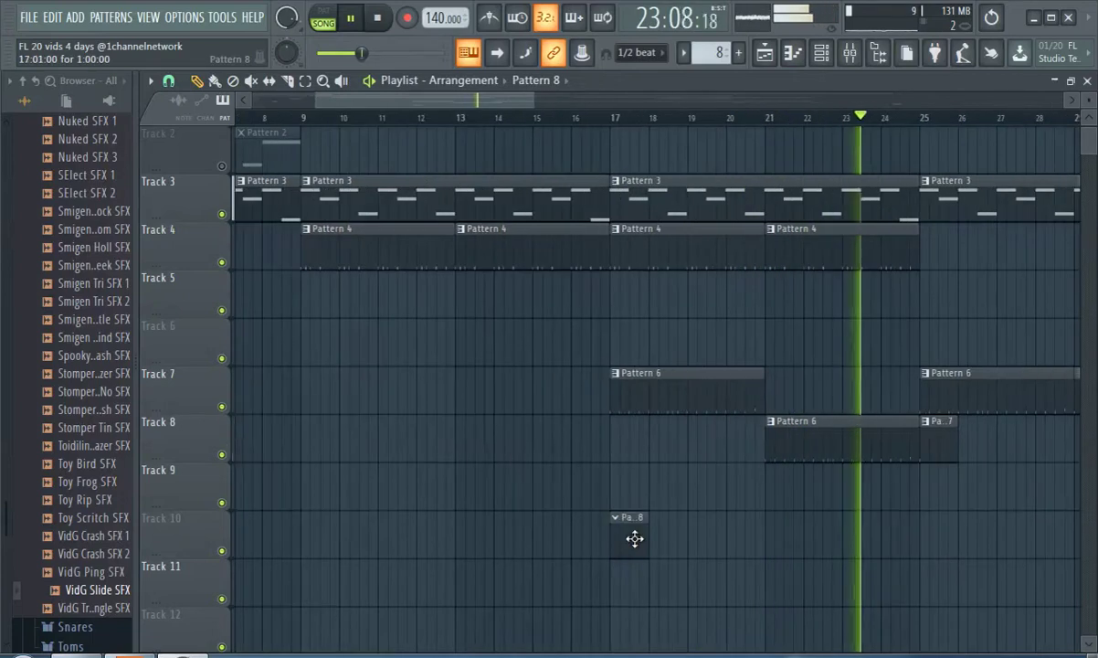
left_click(823, 53)
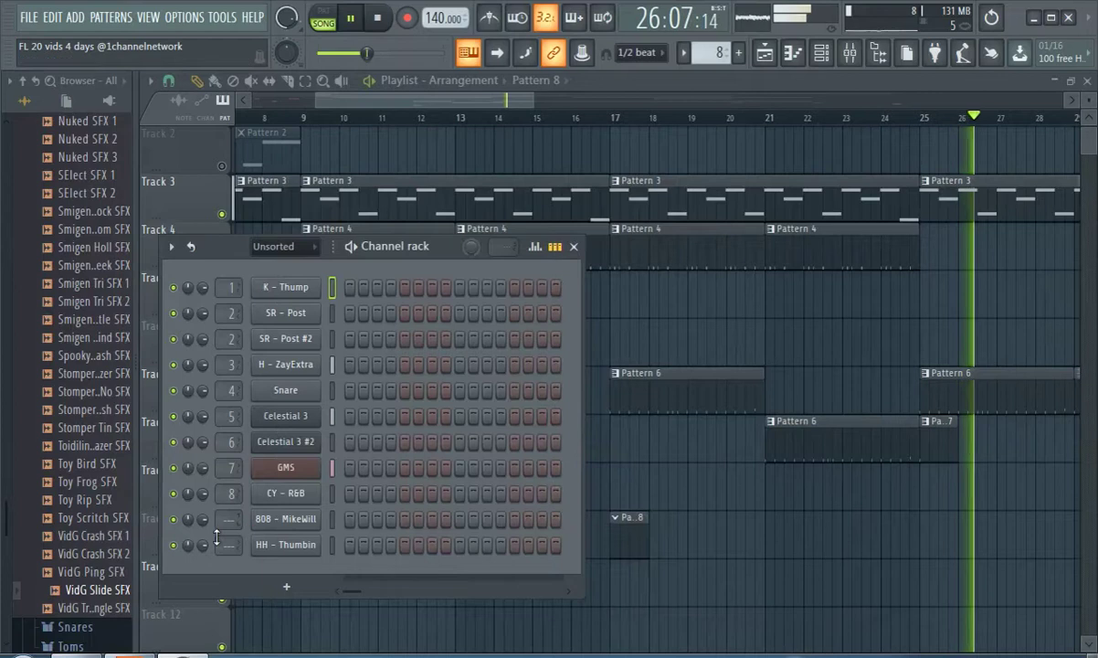
right_click(280, 526)
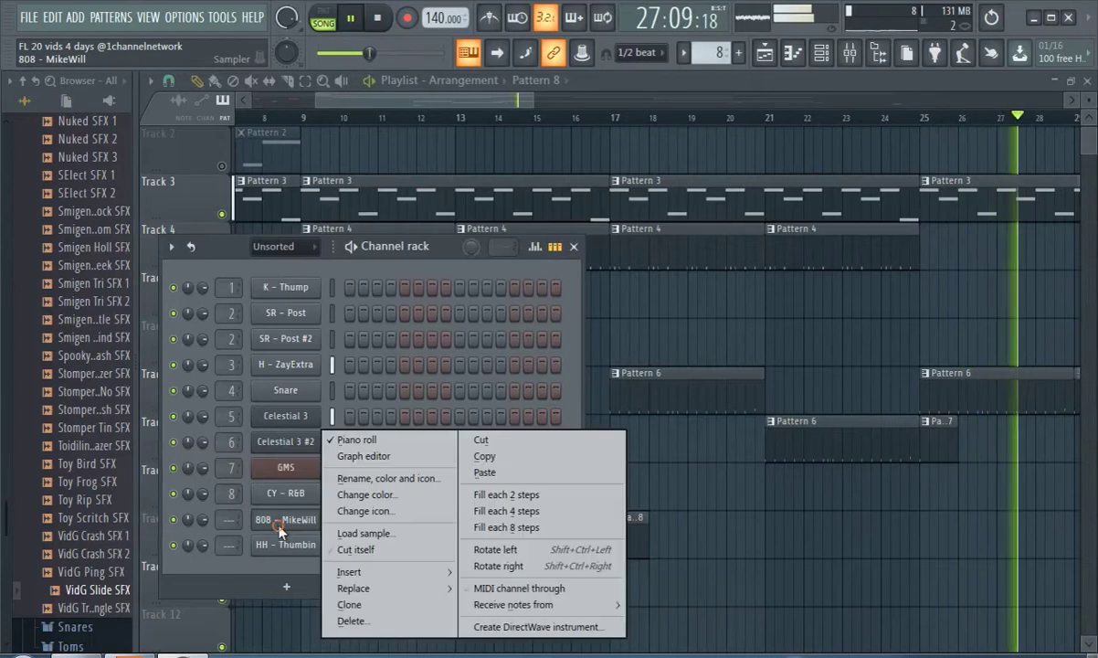
left_click(484, 472)
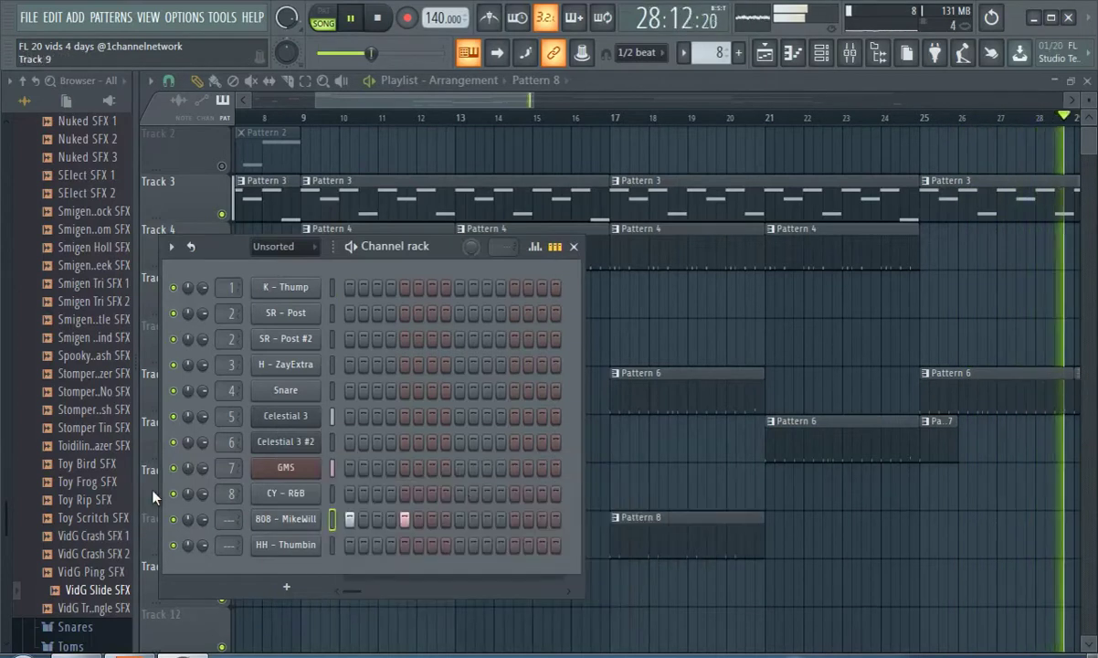
Open the Track 10 Pattern 8 clip's 808 - MikeWill C5 notes in the piano roll
scroll(41, 484, "down", 3)
left_click(600, 117)
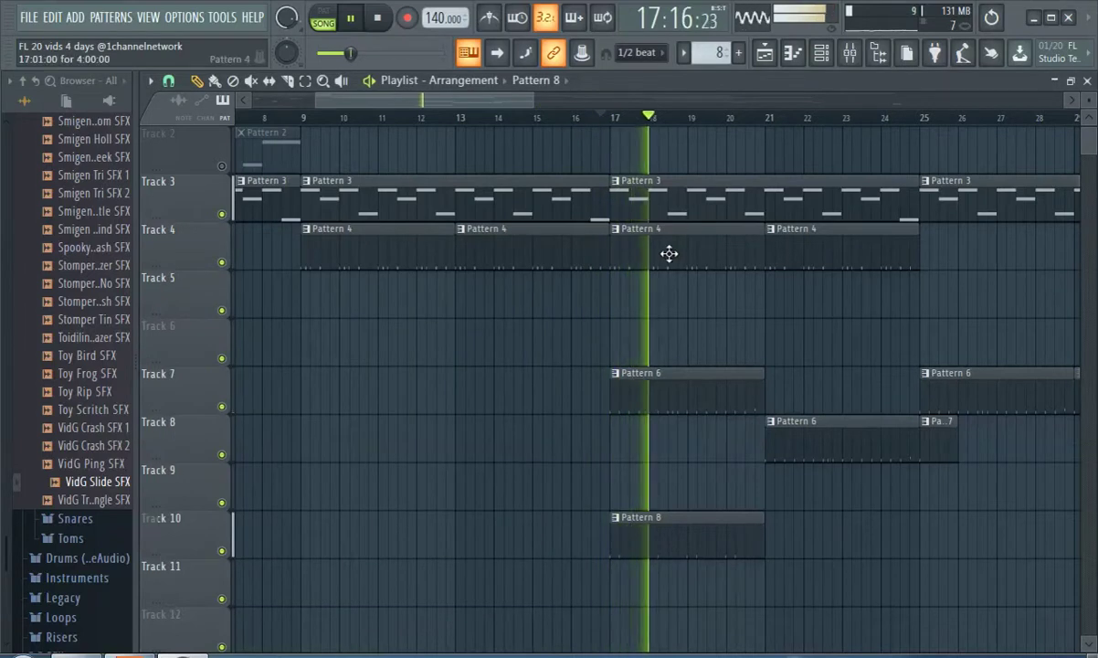
double_click(652, 535)
scroll(420, 107, "down", 3)
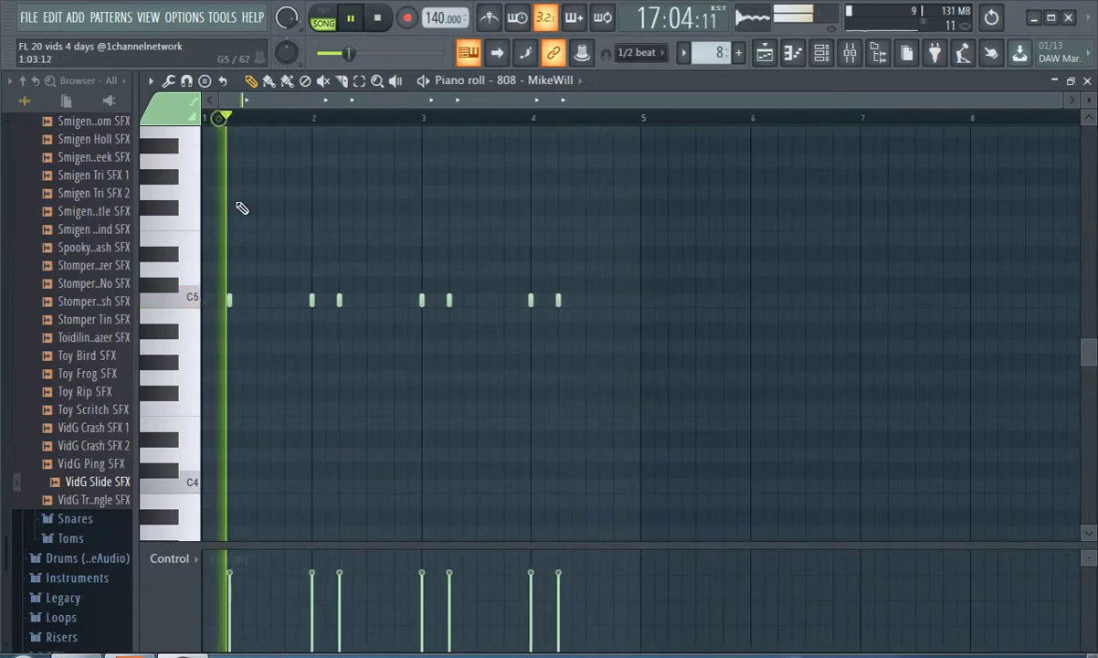
Delete the C5 808 note at the start of bar 2 and go back to the playlist
right_click(312, 300)
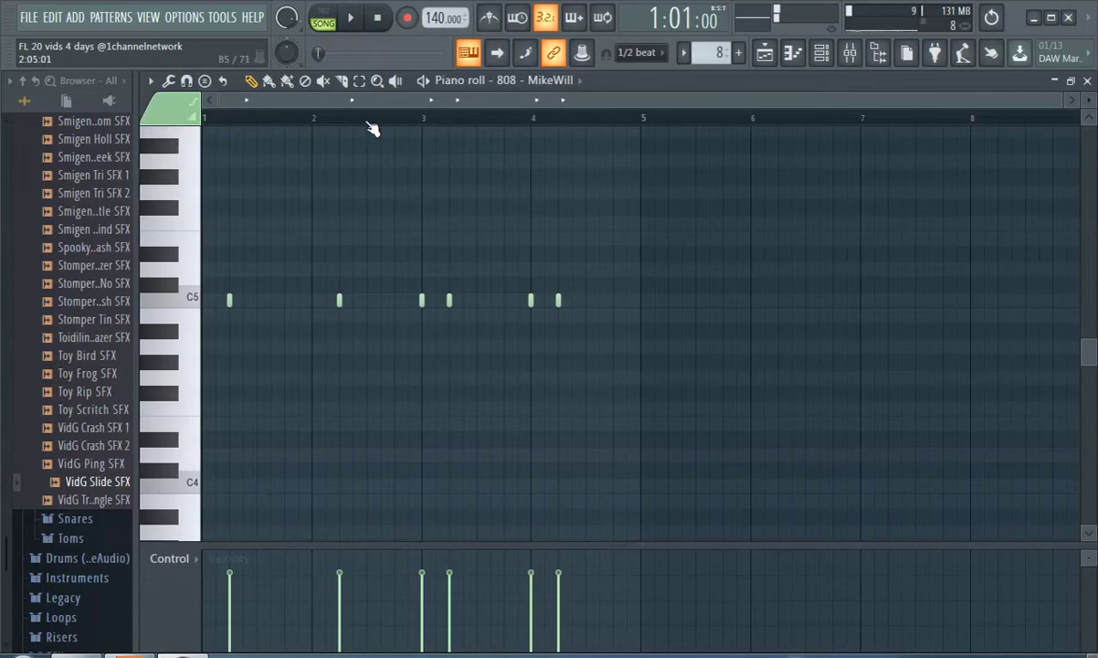
left_click(772, 52)
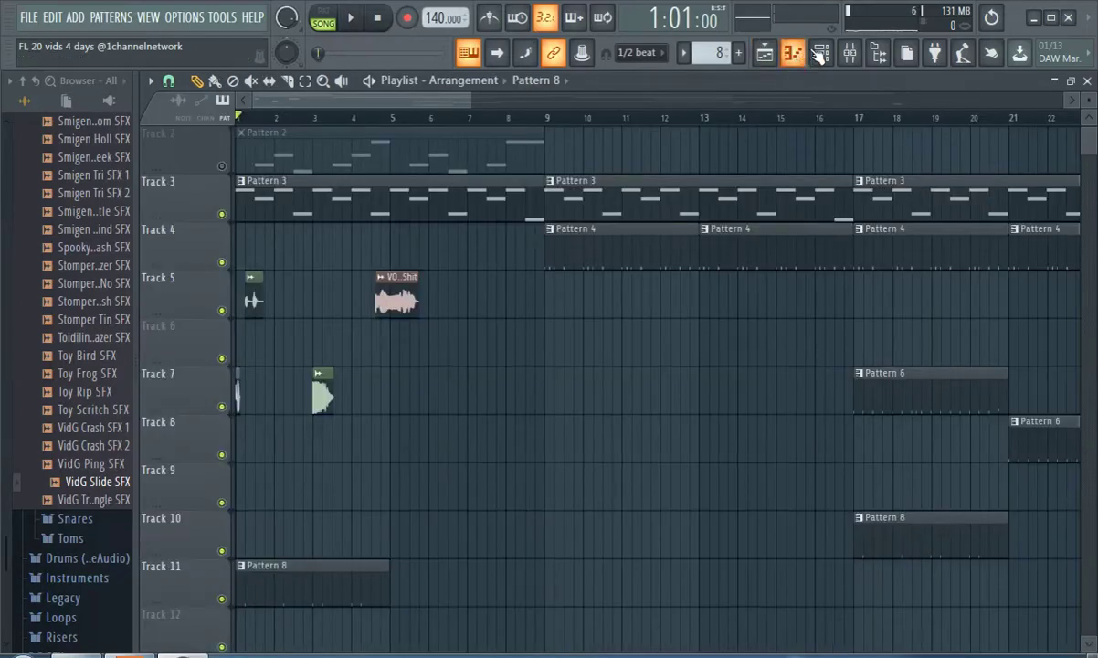
left_click(819, 52)
Turn down the HOLD knob on the 808 - MikeWill volume envelope
left_click(311, 518)
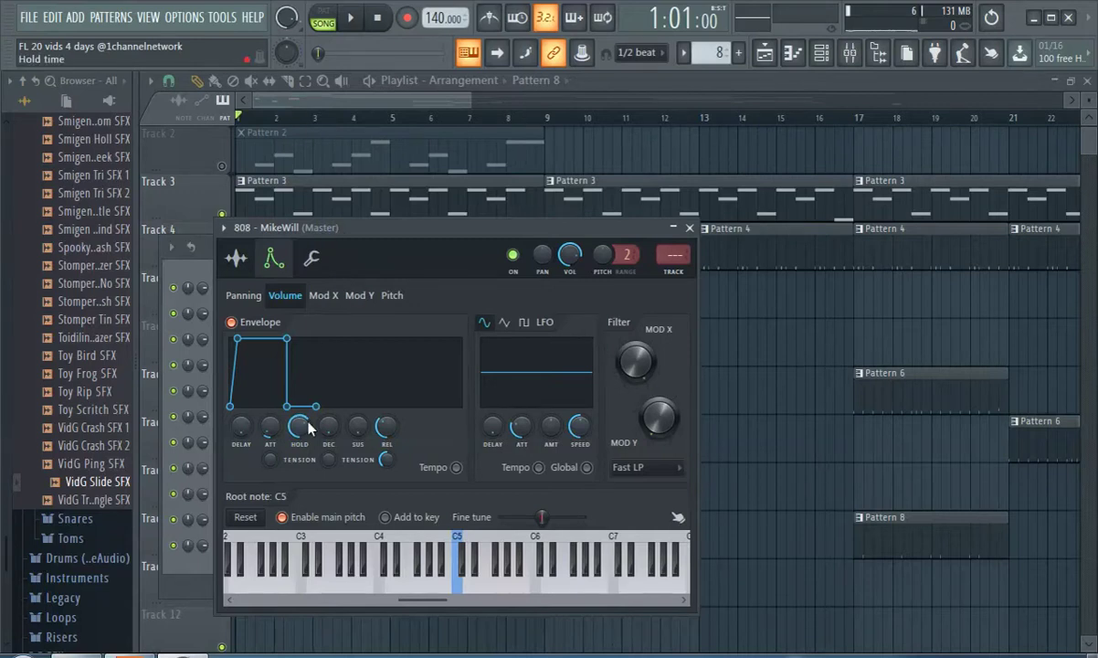
left_click_drag(308, 426, 307, 439)
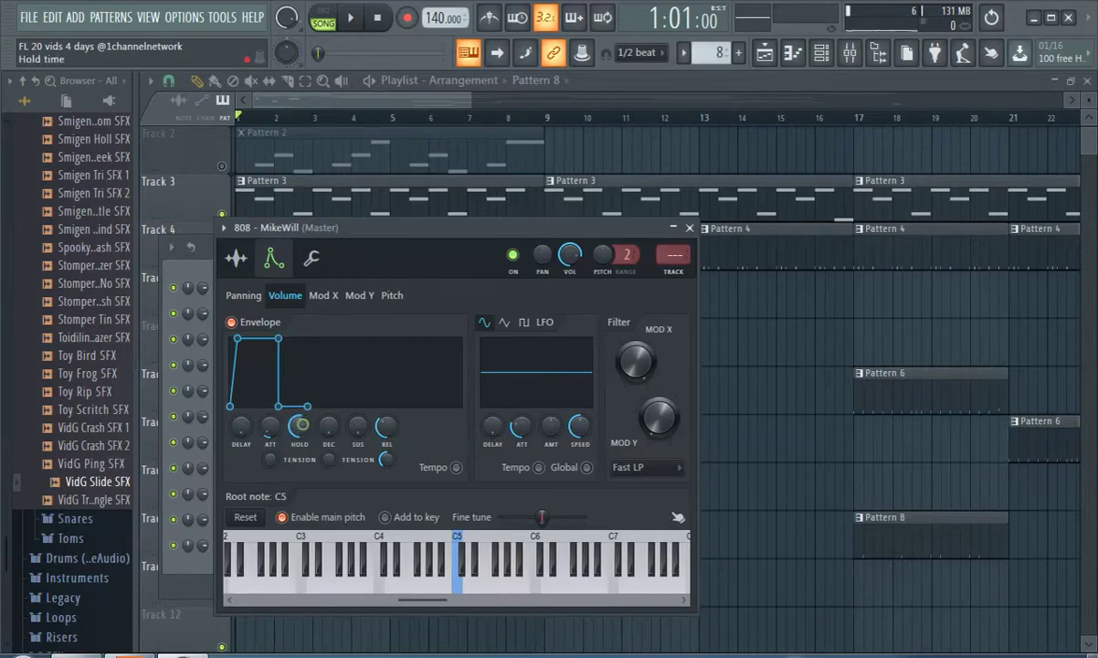
left_click(283, 131)
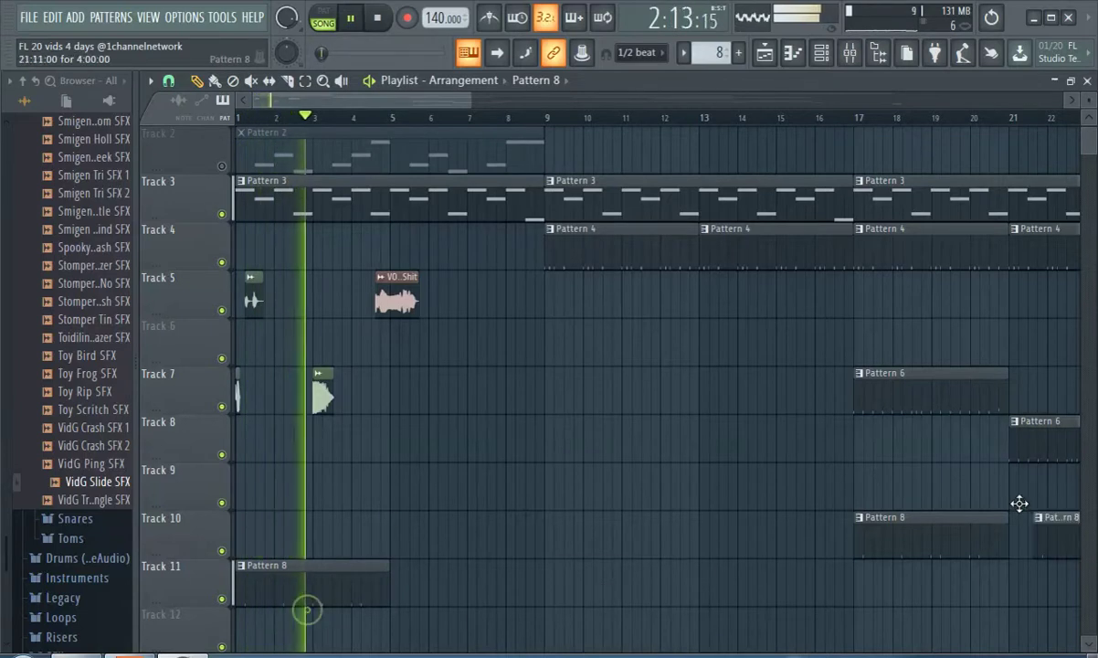
Remove the stray Pattern 8 clips and jump playback to bar 17
right_click(933, 584)
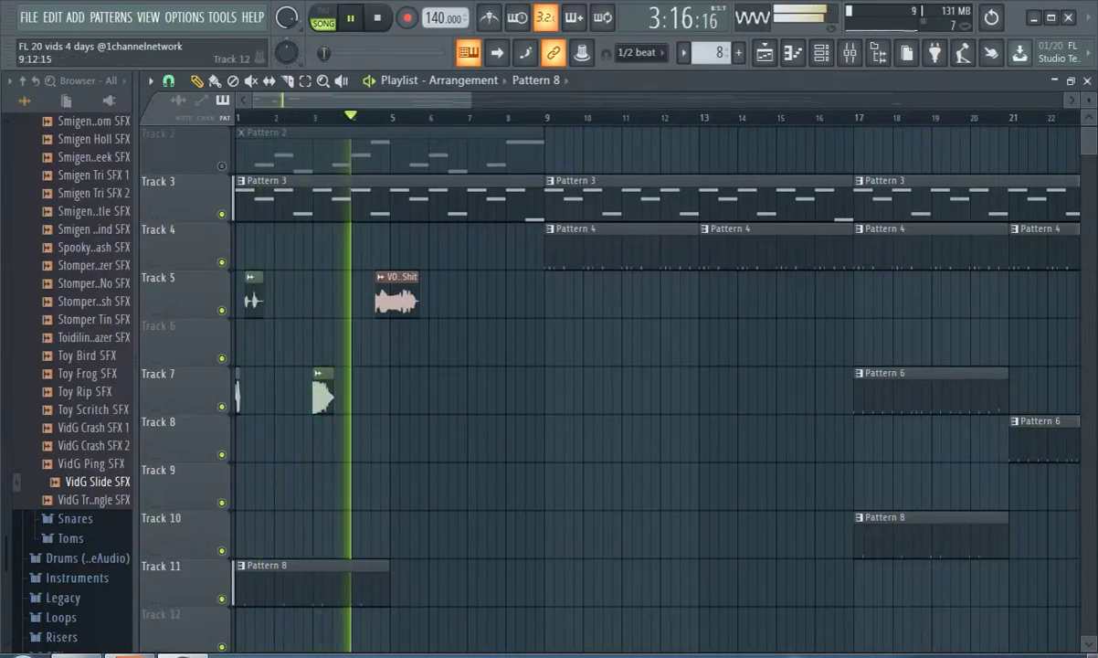
key("ctrl+z")
left_click(863, 121)
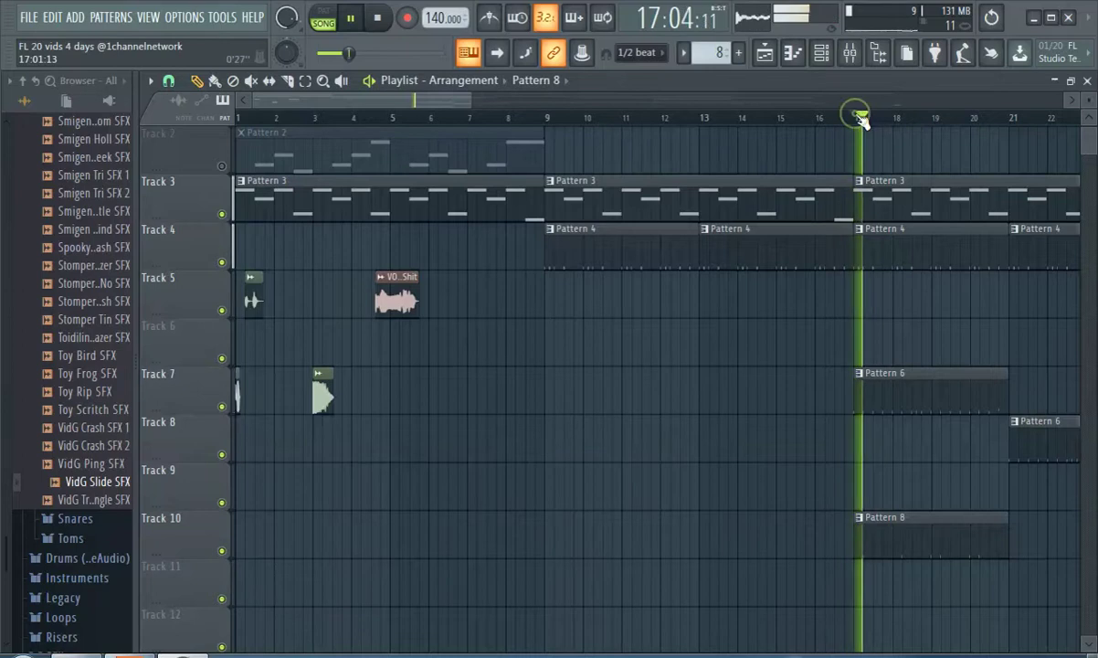
Add another Pattern 8 clip on Track 10 at bar 21 and open its notes
left_click_drag(461, 100, 544, 119)
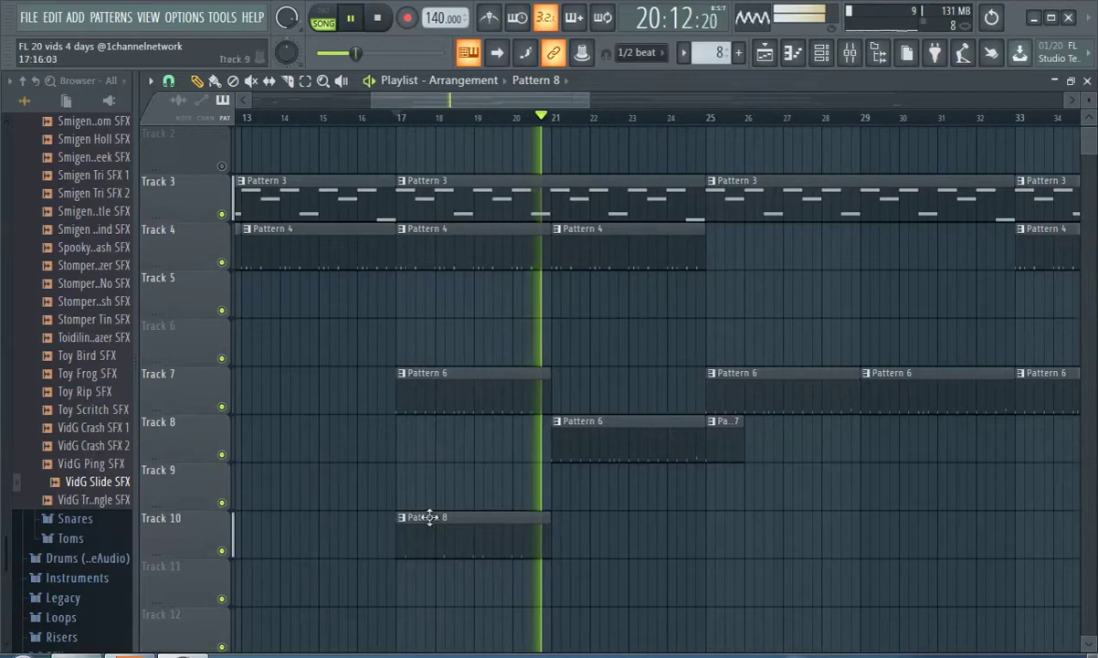
left_click(560, 537)
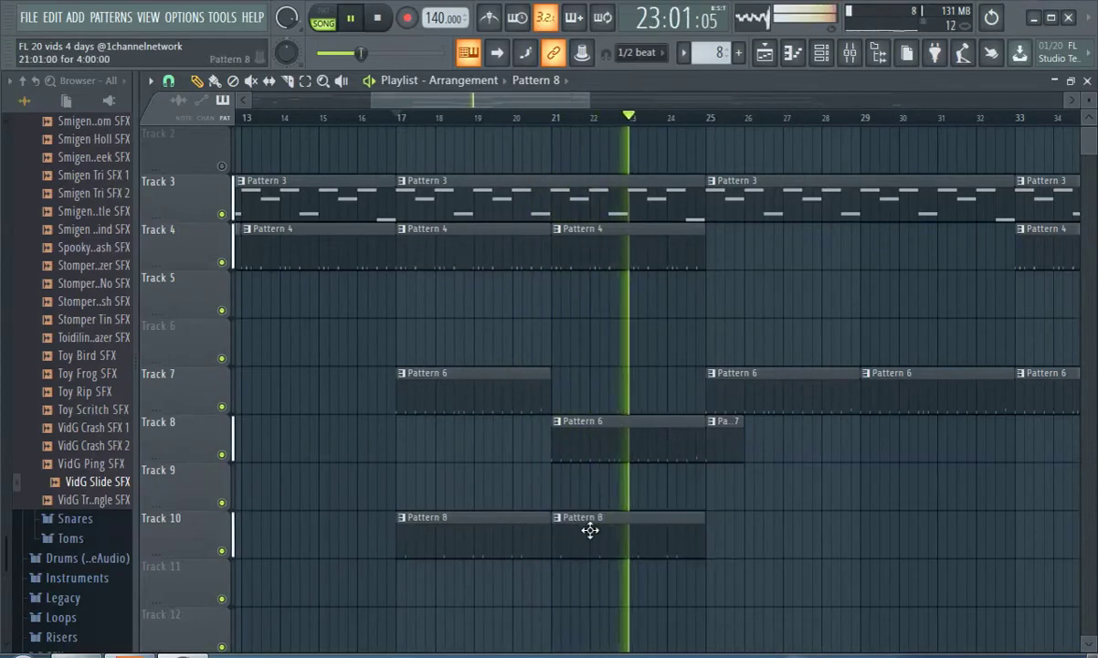
double_click(462, 546)
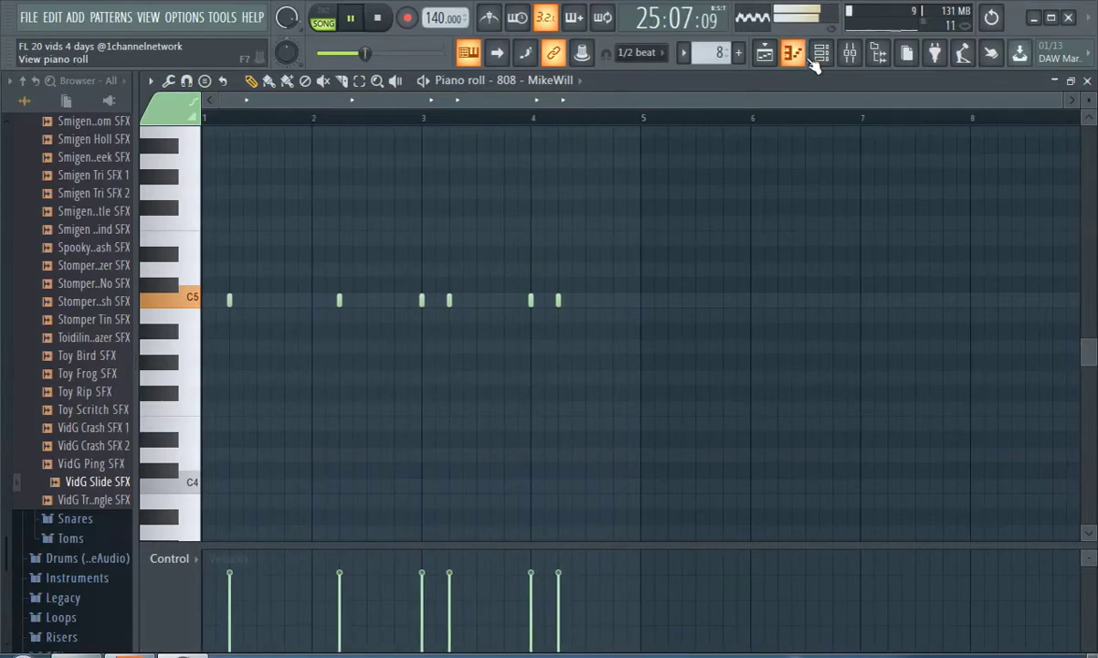
Collapse the SFX browser folder and return from the piano roll to the playlist
scroll(32, 283, "up", 8)
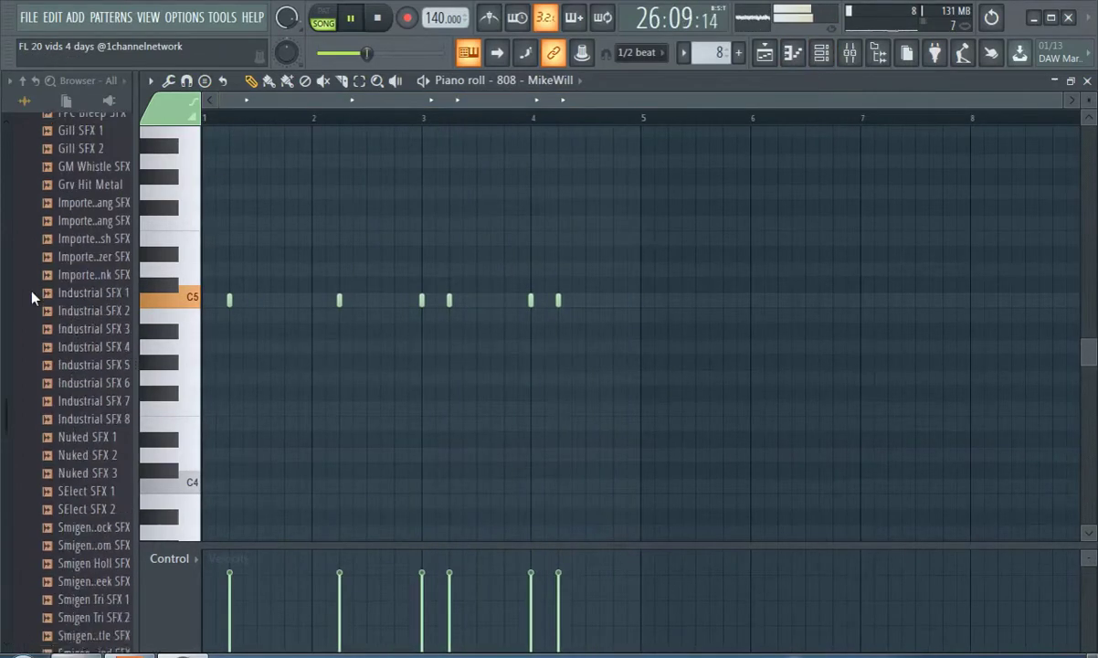
scroll(41, 273, "up", 8)
scroll(55, 246, "up", 1)
left_click(65, 211)
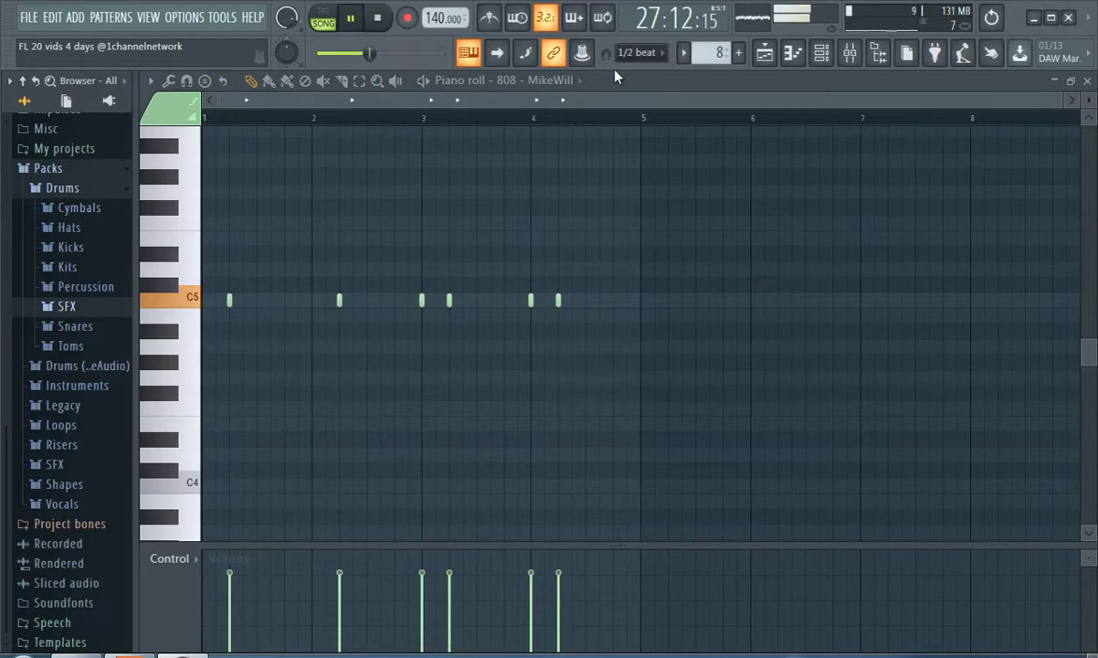
left_click(765, 57)
Mute Track 10 with its Pattern 8 clips and stop playback
scroll(630, 246, "down", 2)
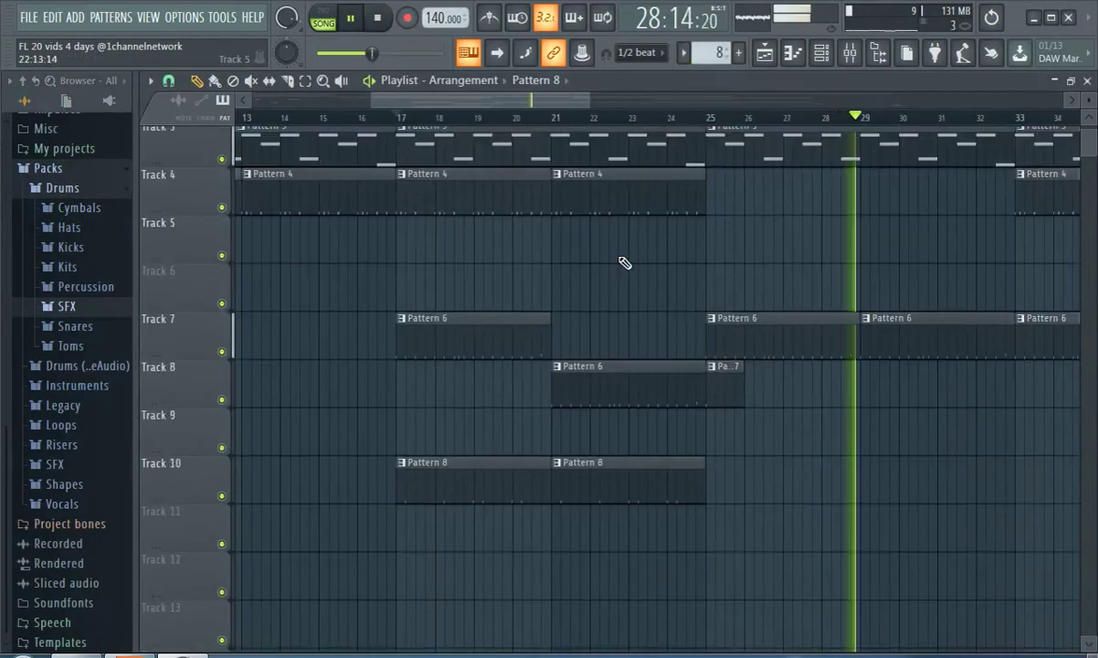
left_click(221, 454)
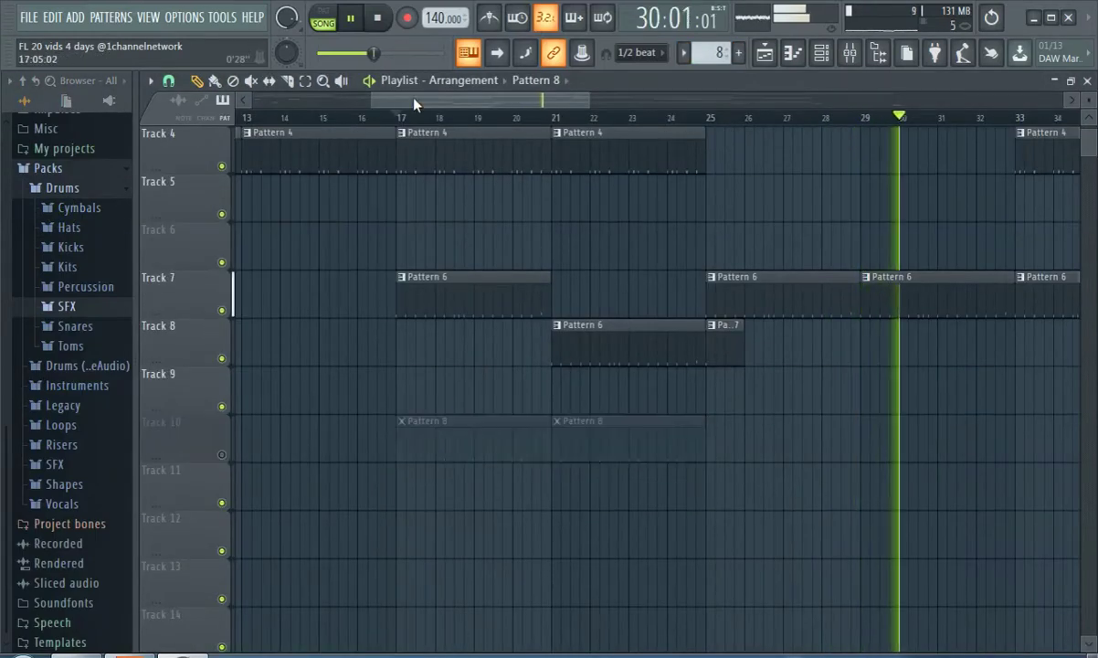
left_click(364, 17)
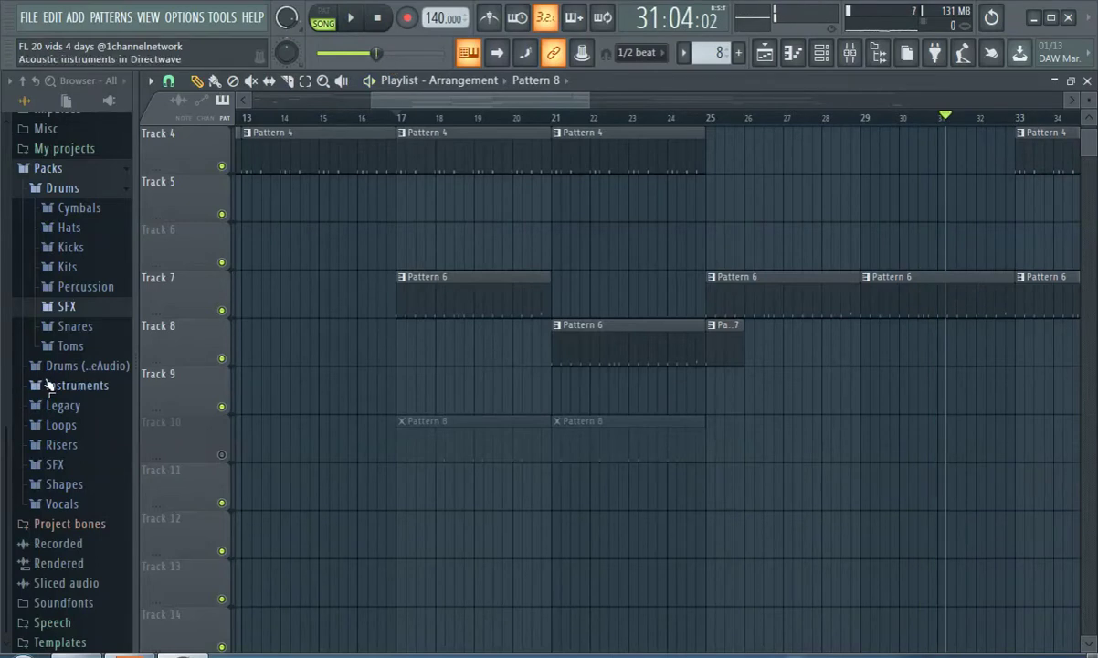
scroll(50, 384, "up", 2)
Browse the DrumKits folder and the plugin list in the browser
scroll(64, 329, "up", 2)
left_click(70, 159)
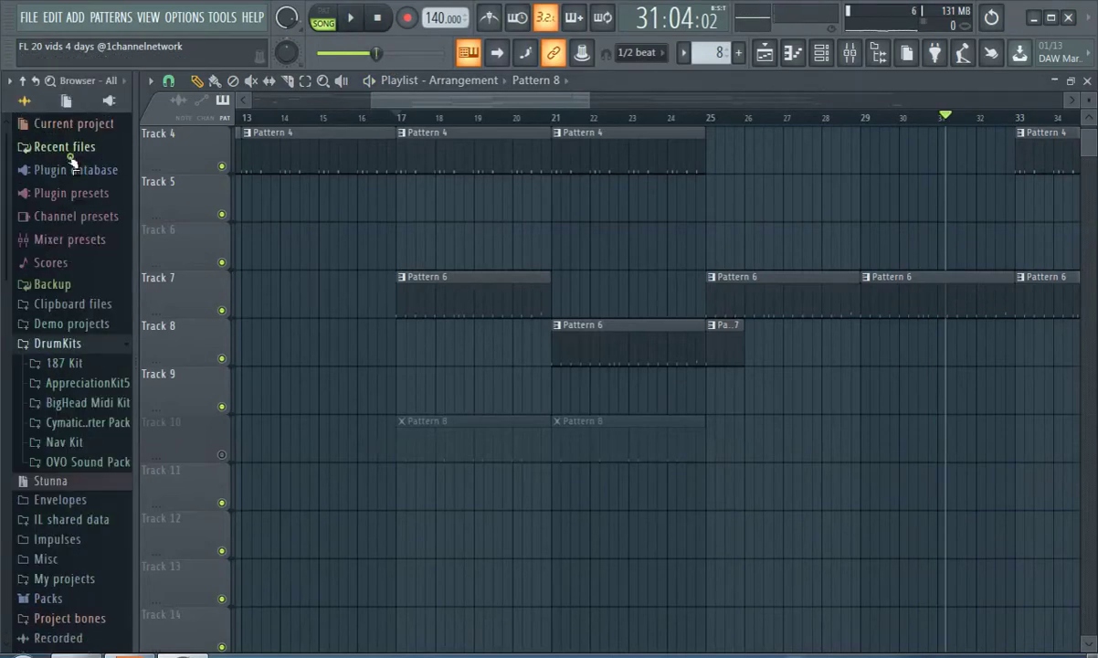
scroll(82, 333, "down", 3)
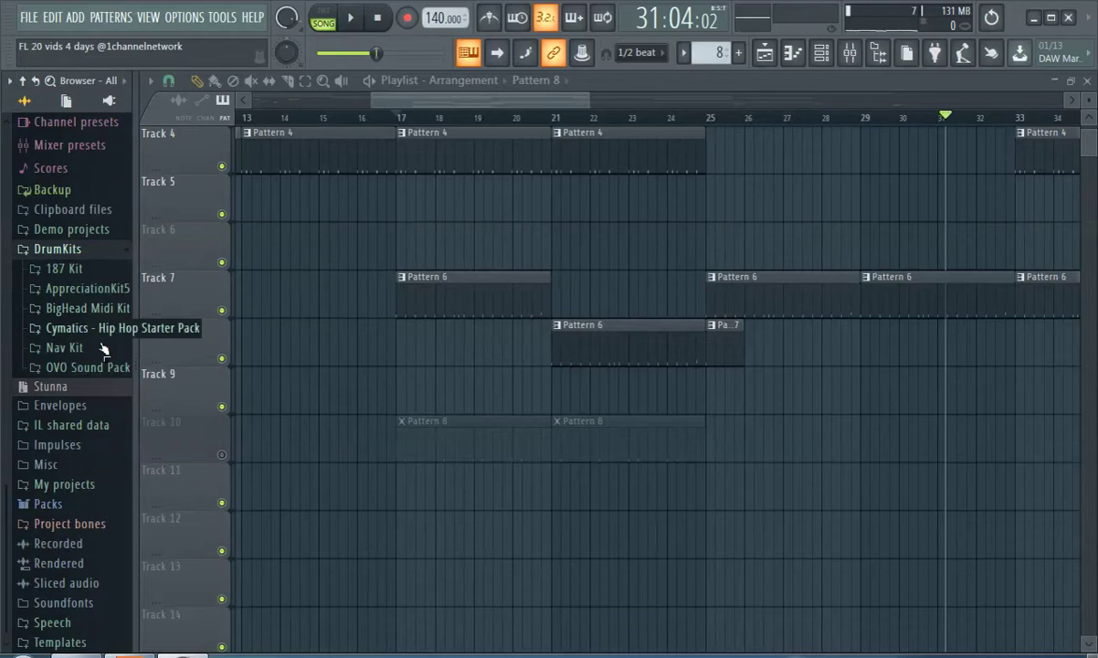
left_click(61, 254)
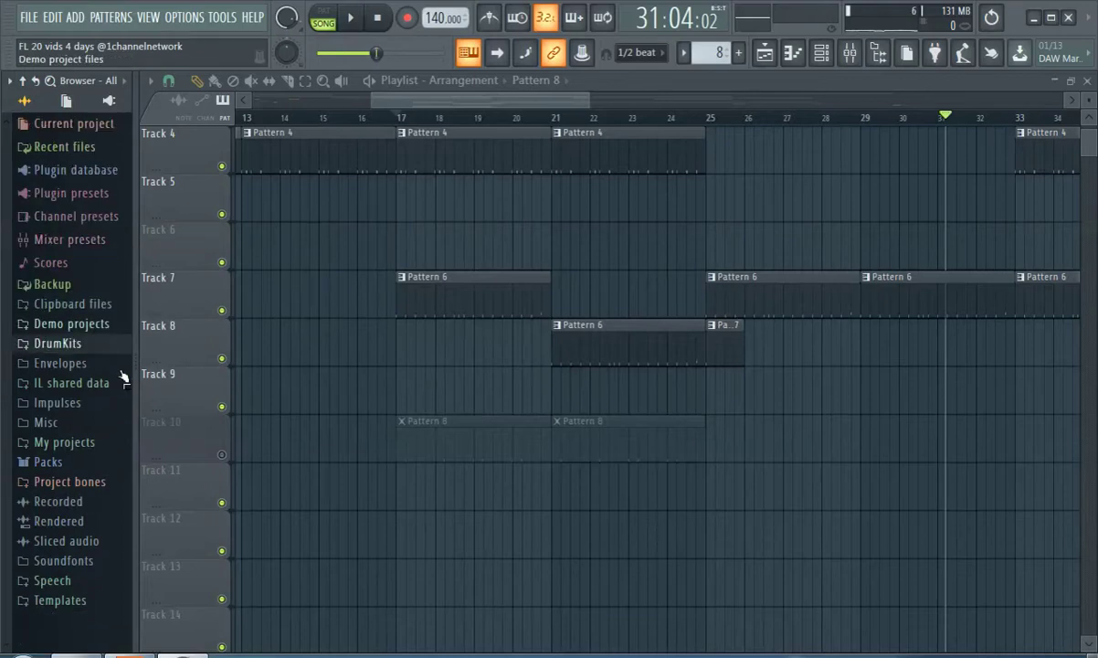
left_click(78, 346)
scroll(78, 347, "down", 3)
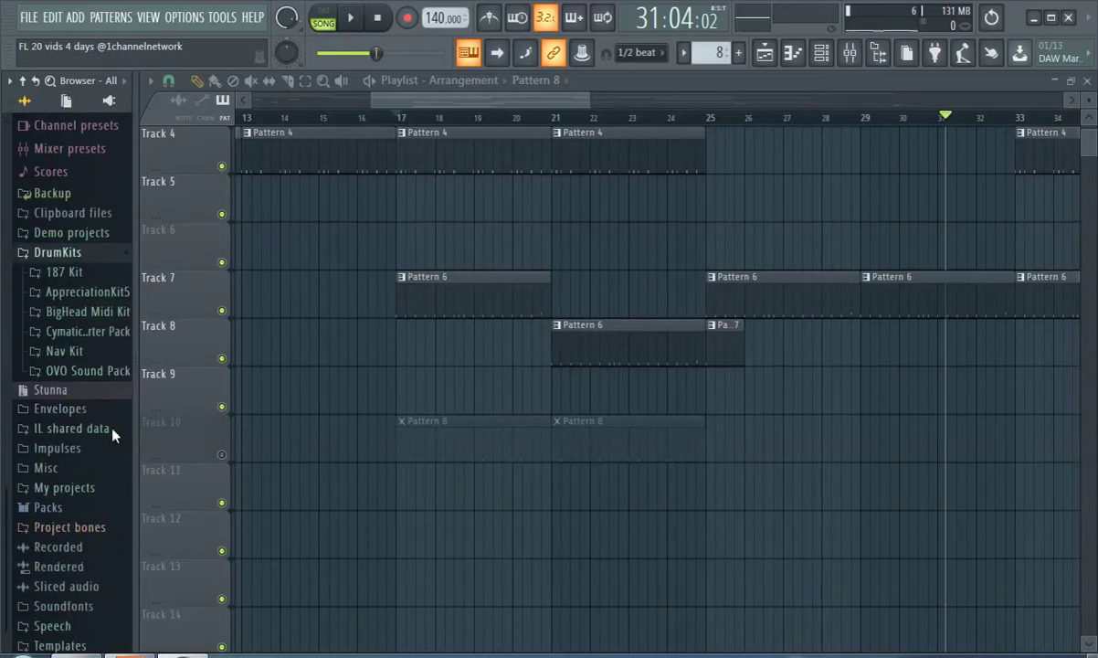
left_click(56, 252)
left_click(76, 19)
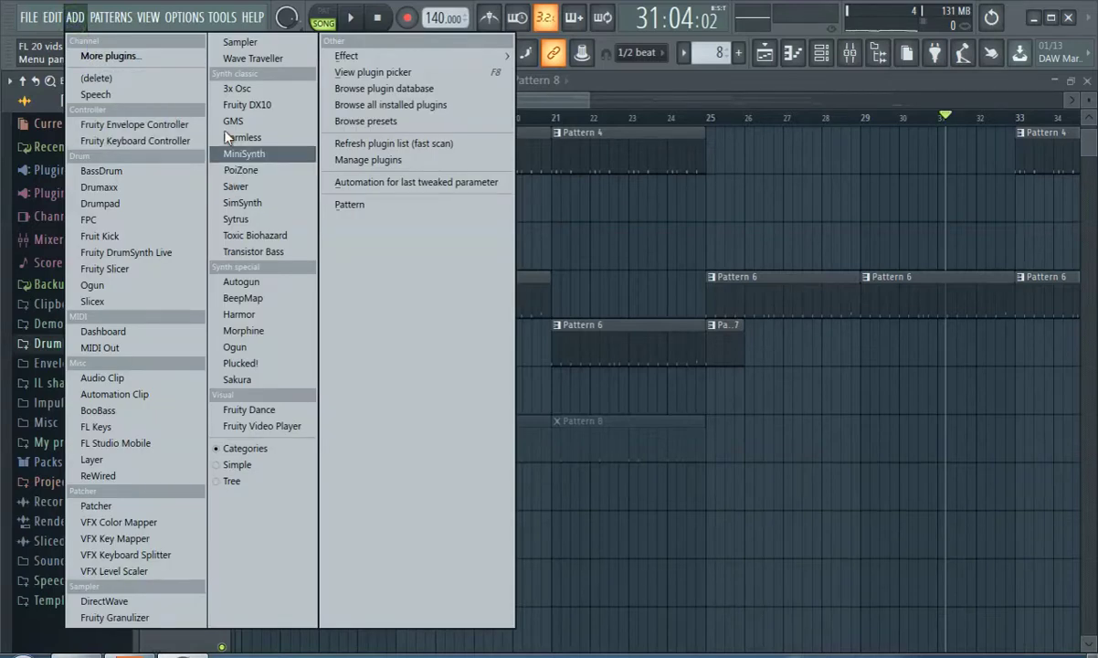
left_click(77, 18)
left_click(28, 18)
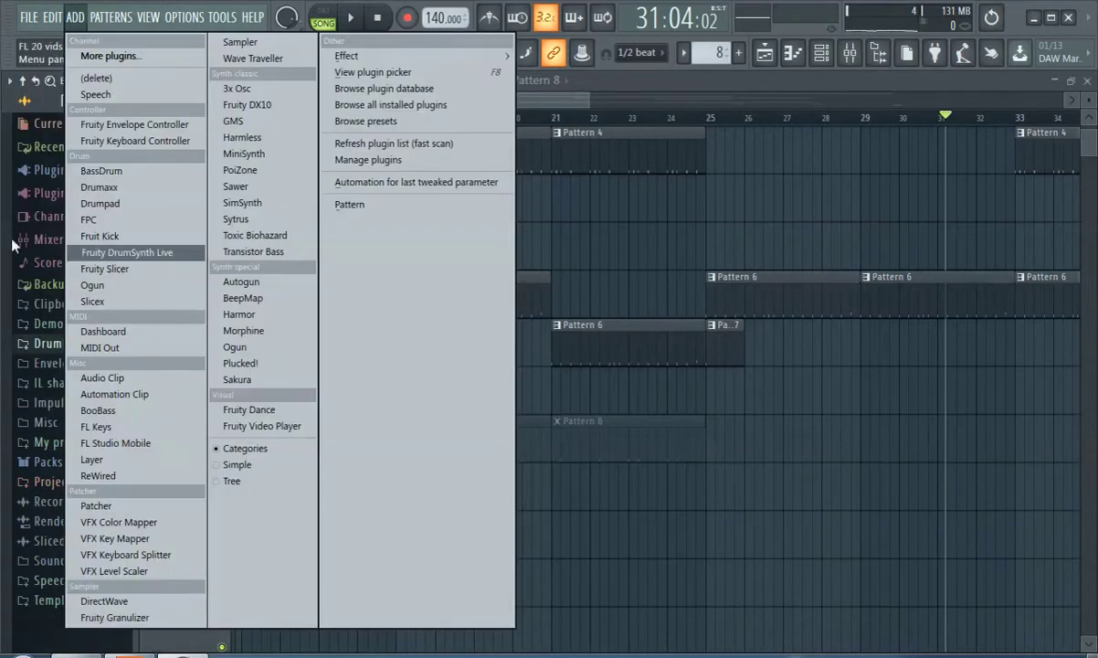
Expand DrumKits > 187 Kit > AppreciationKit5 to list its samples
left_click(46, 343)
left_click(71, 362)
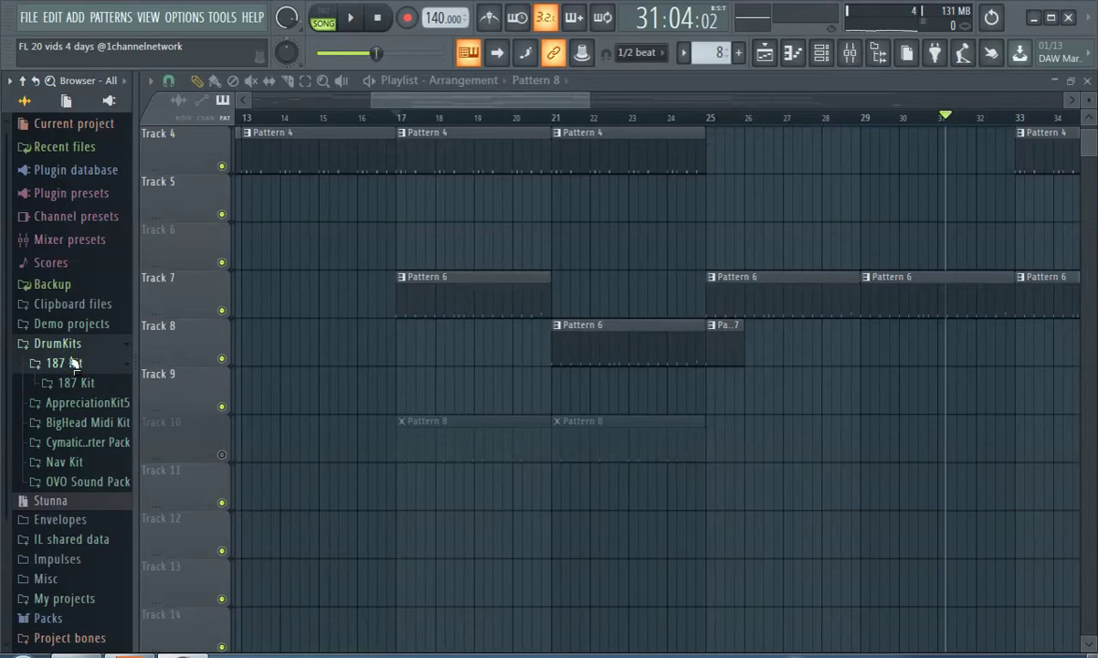
left_click(112, 385)
scroll(100, 361, "down", 6)
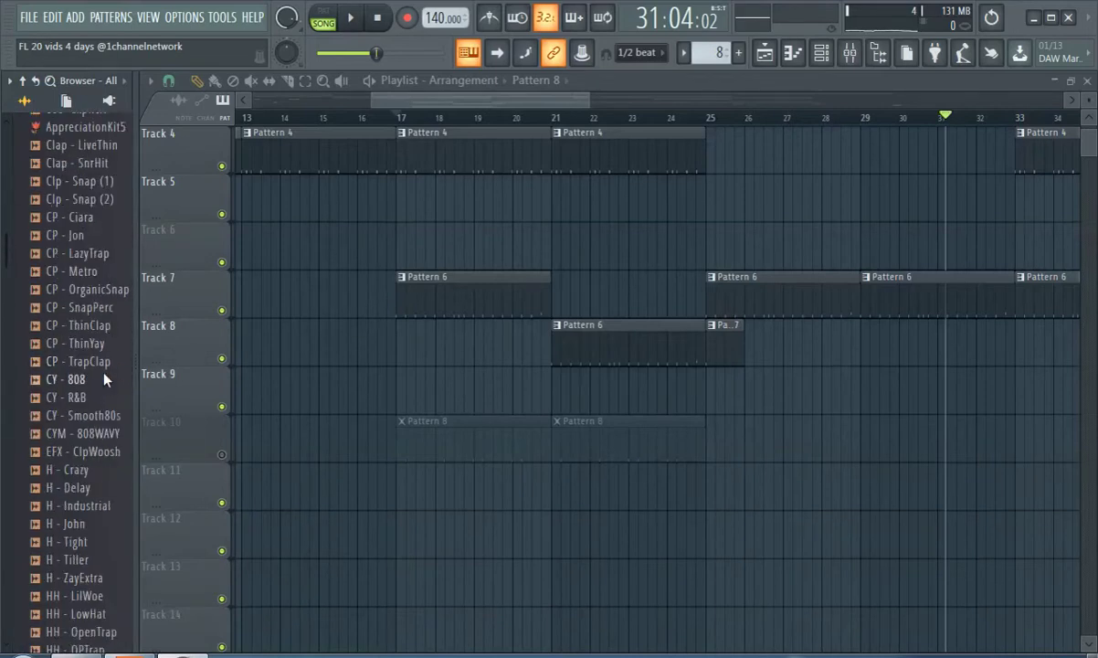
scroll(95, 365, "down", 4)
right_click(95, 380)
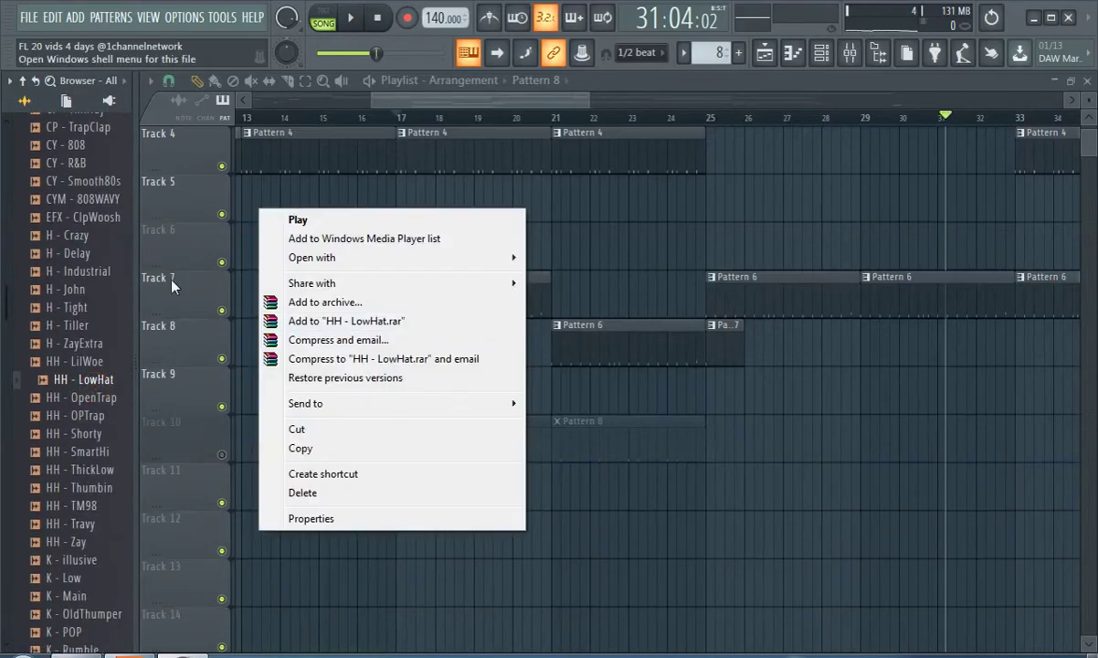
left_click(178, 160)
scroll(55, 347, "up", 5)
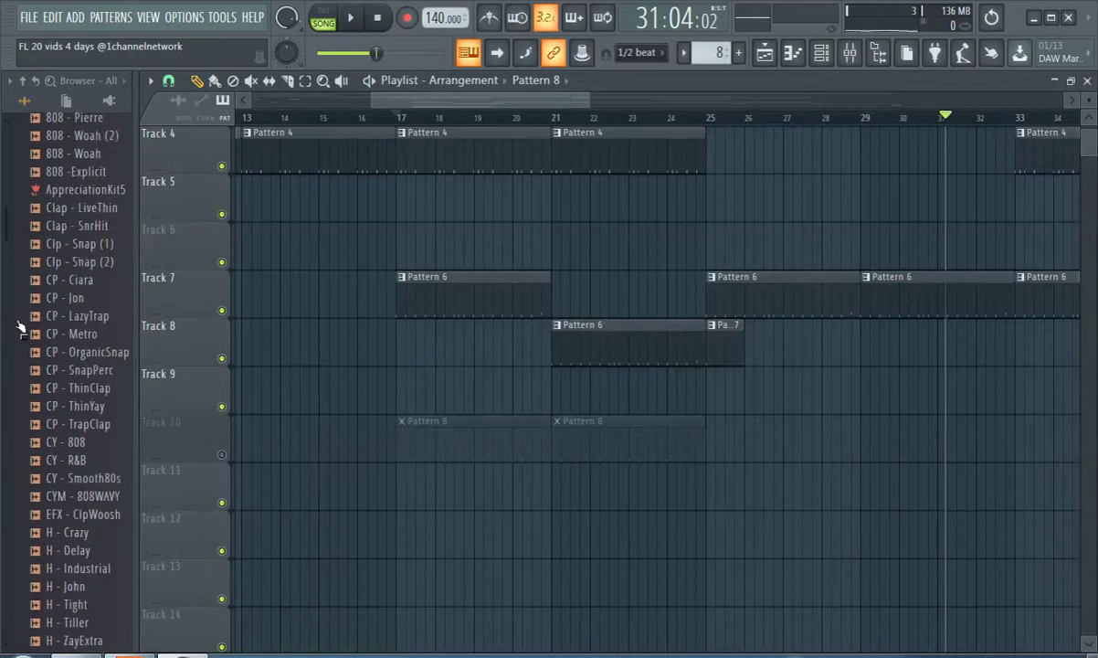
scroll(50, 334, "up", 5)
left_click(66, 303)
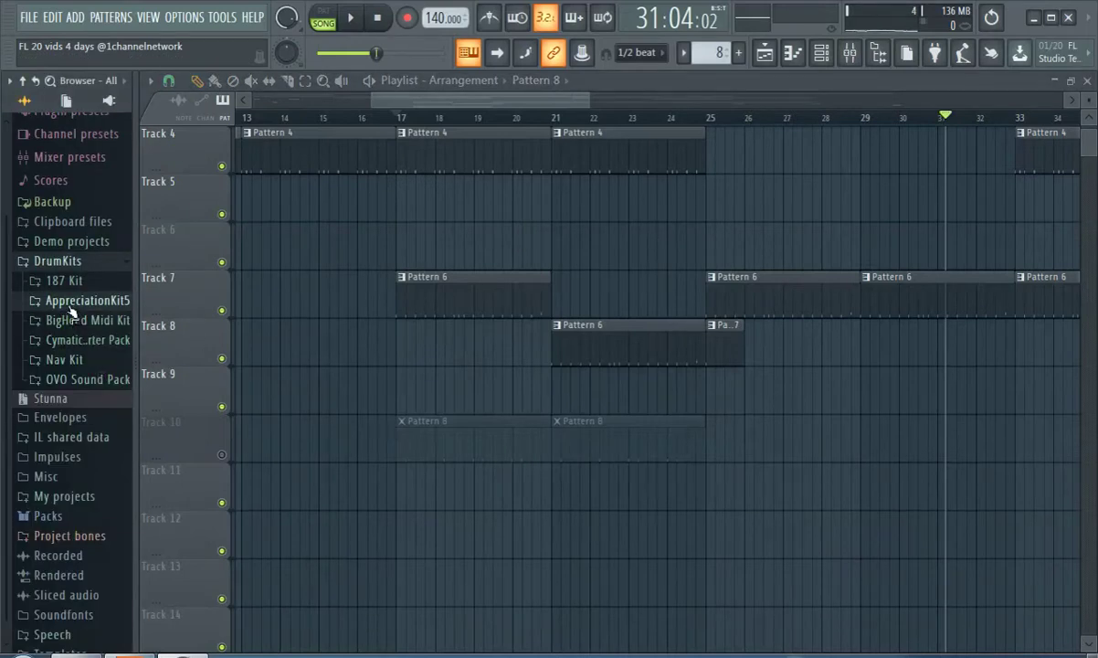
left_click(70, 305)
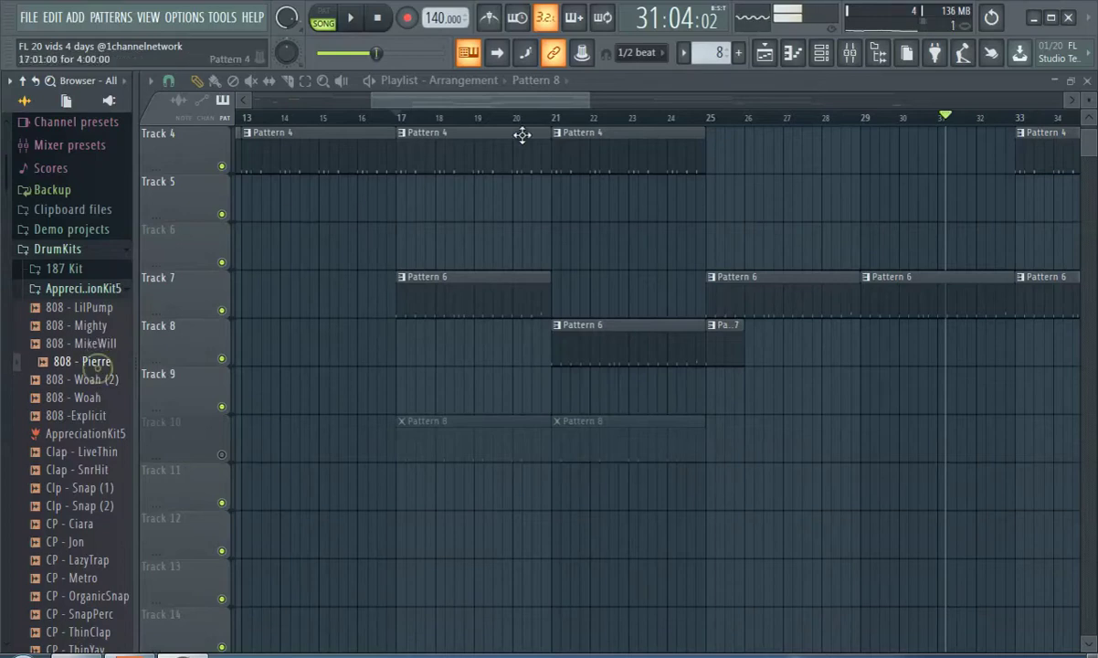
Play the song and preview 808 - Woah (2), 808 -Explicit and 808 - Woah, ending on Woah (2)
left_click(349, 18)
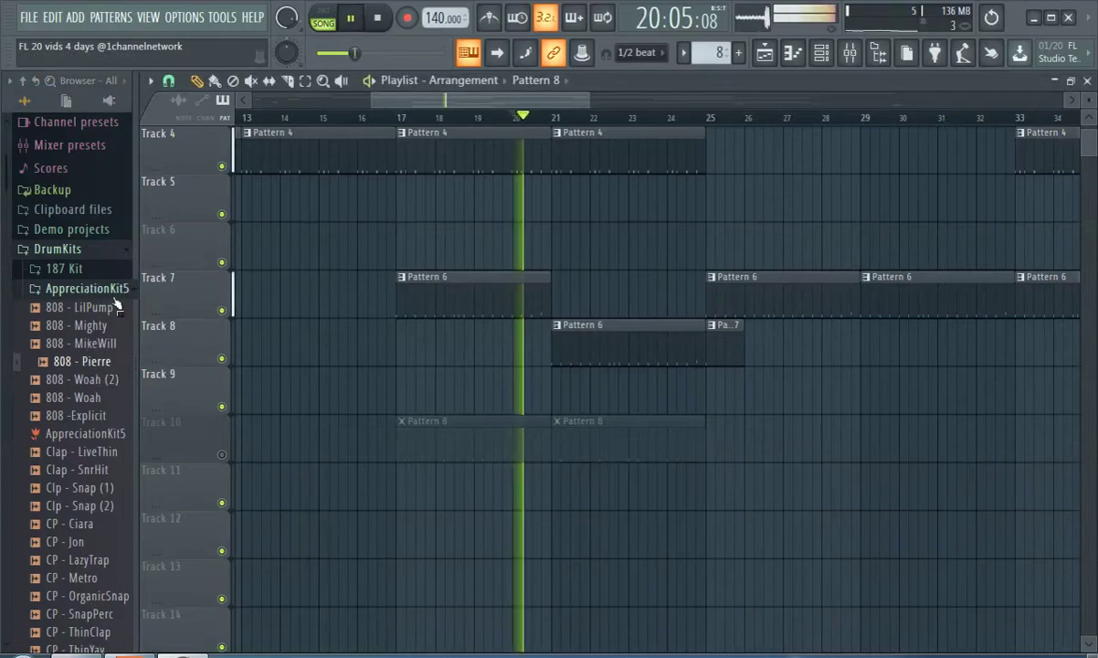
left_click(91, 381)
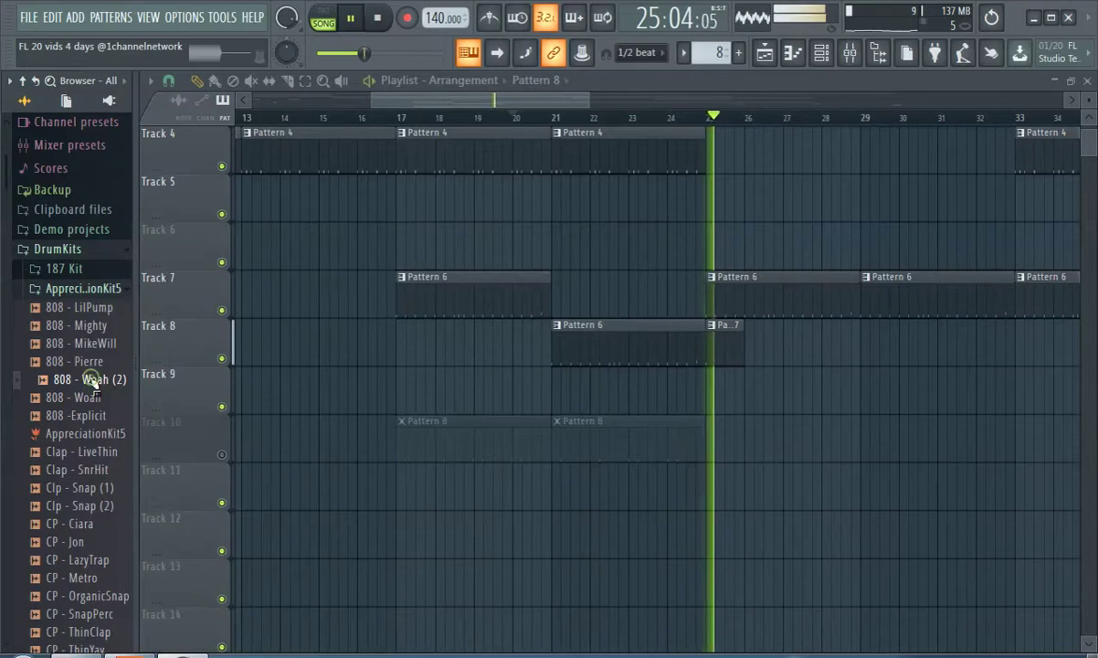
left_click(101, 415)
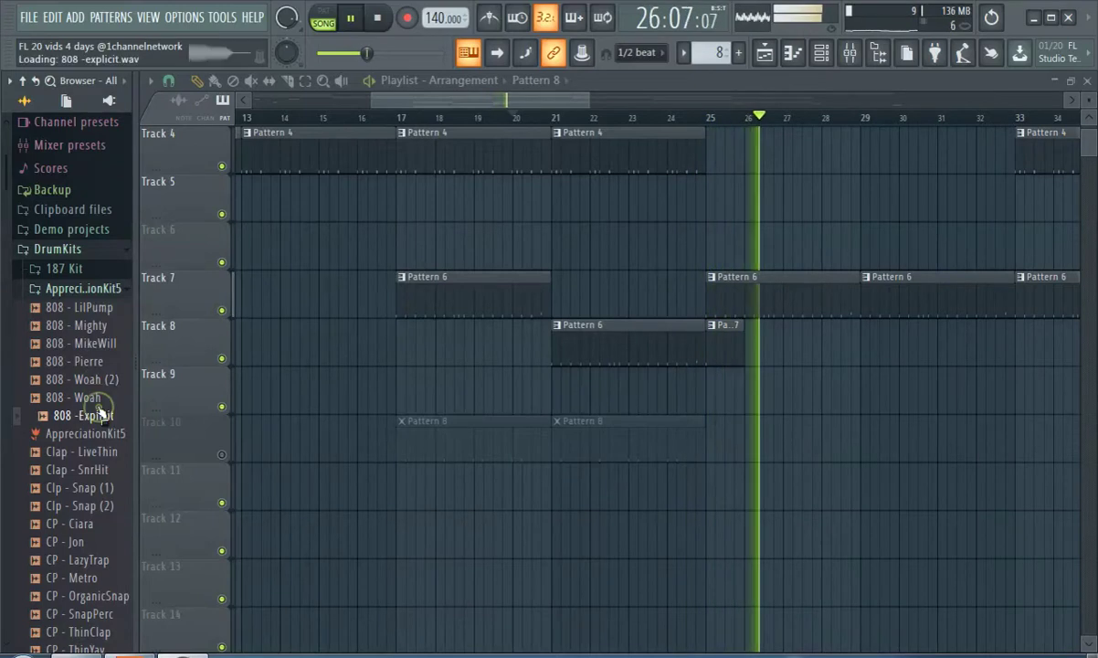
left_click(102, 398)
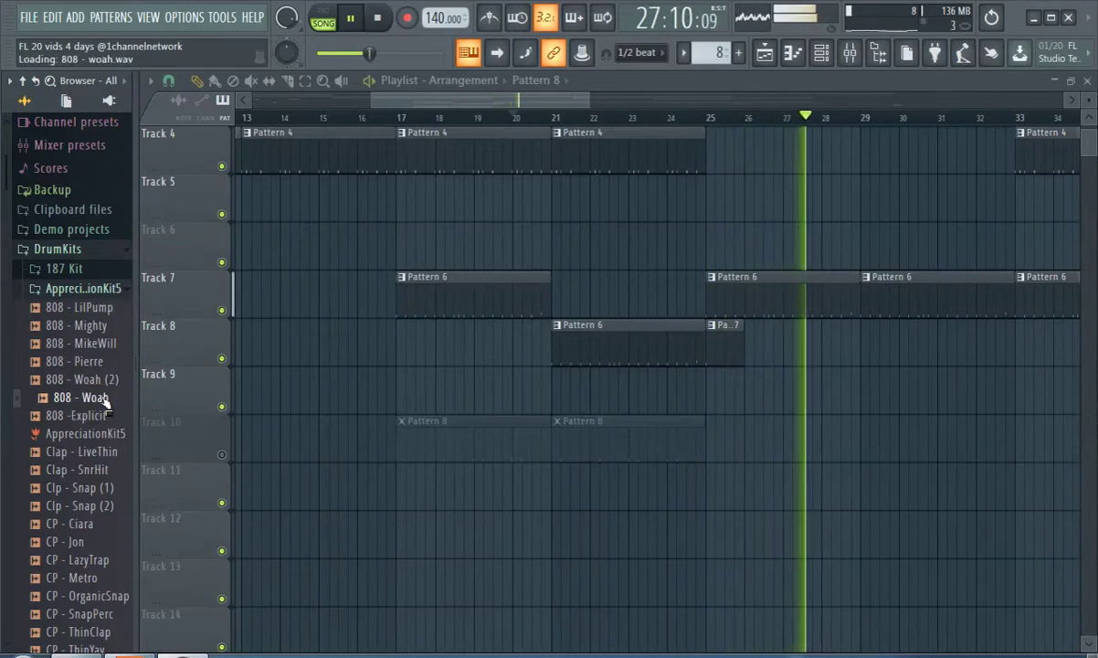
key("Up")
Add 808 - Woah (2) as a new rack channel on mixer insert 9 and select it
key("F6")
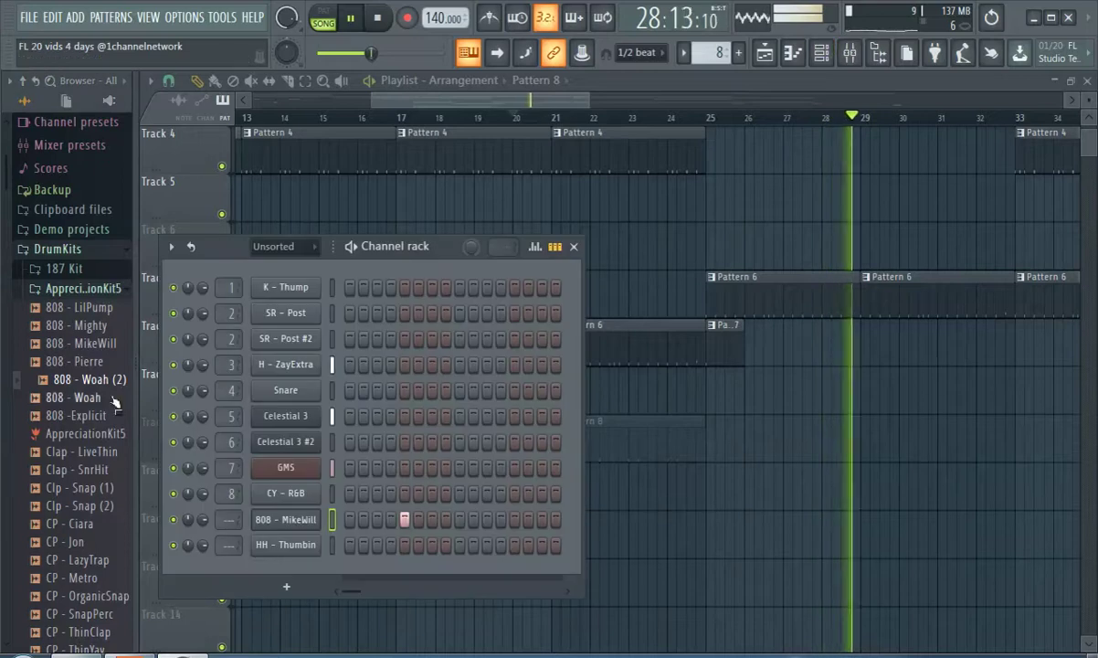
left_click_drag(97, 379, 307, 415)
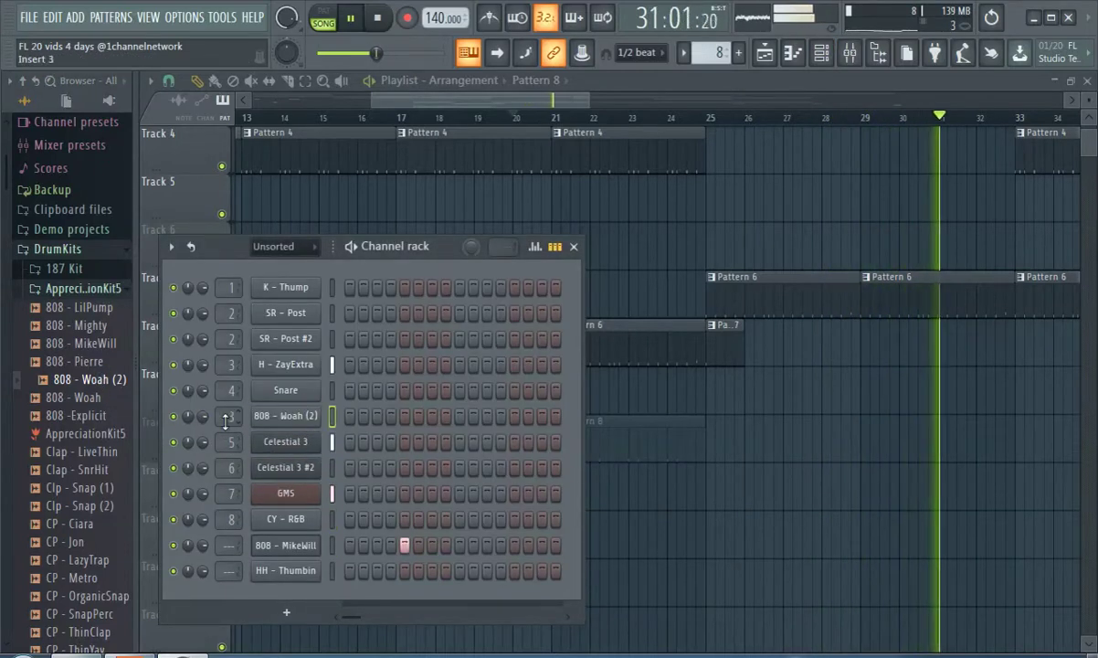
scroll(226, 419, "up", 6)
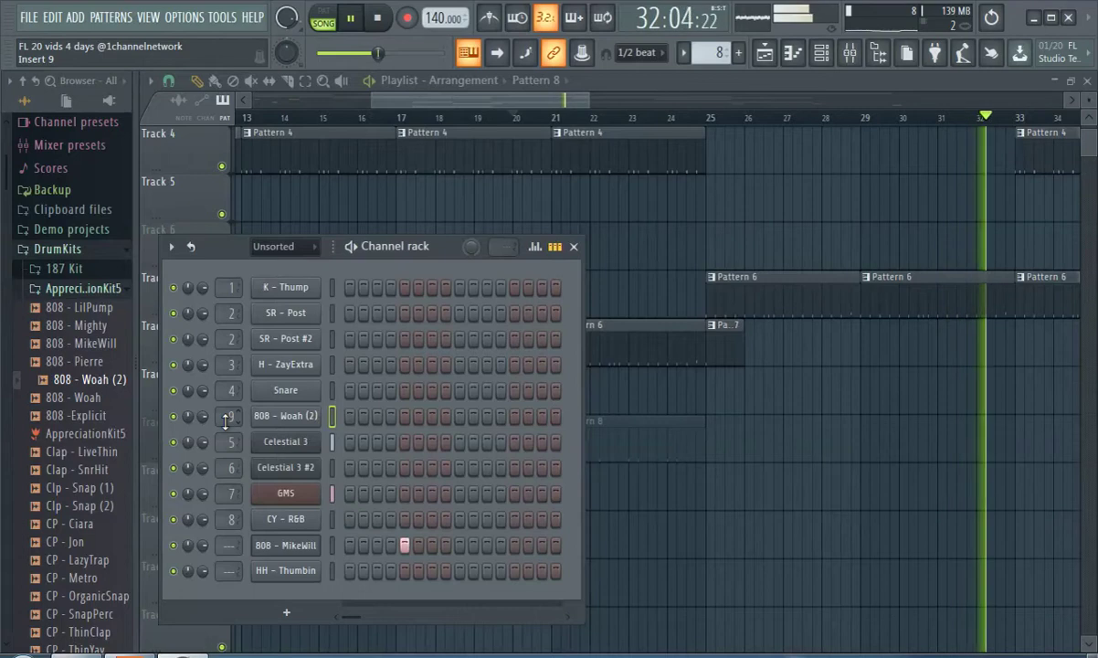
left_click(332, 416)
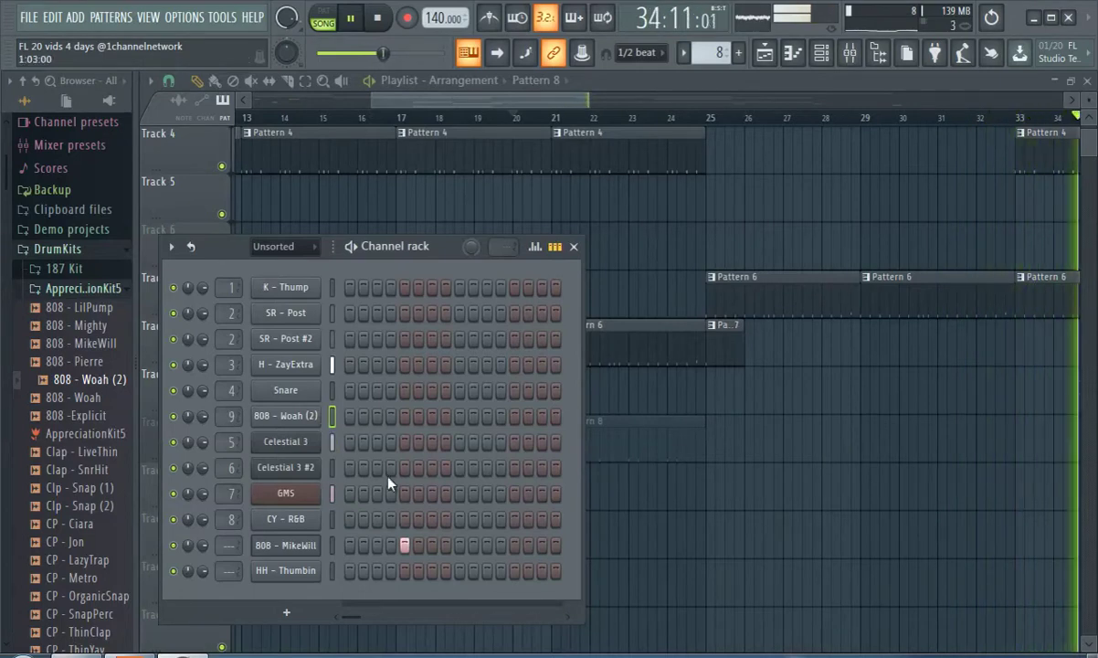
Create Pattern 9, place it on Track 11 at bar 25, and open its channels
left_click(739, 53)
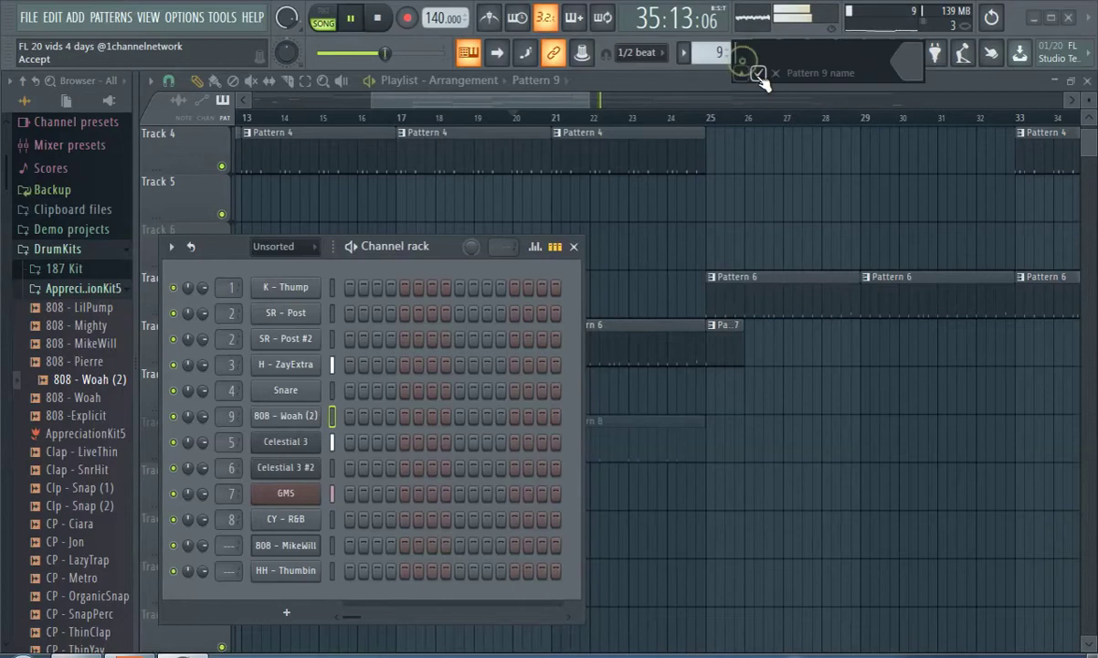
left_click(713, 503)
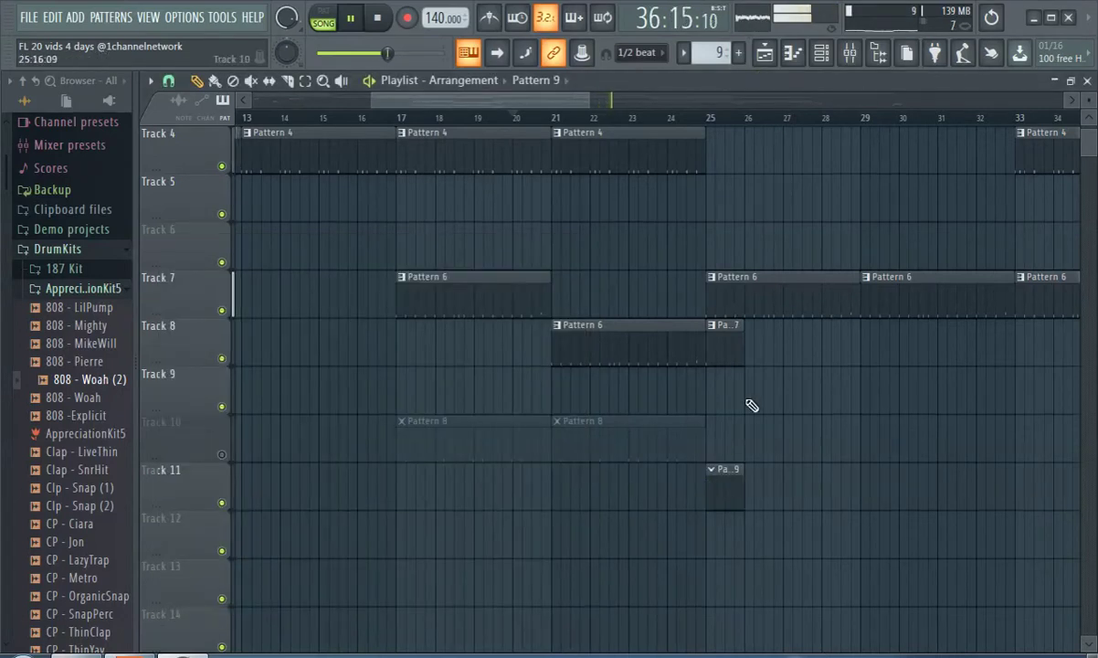
left_click_drag(568, 110, 612, 113)
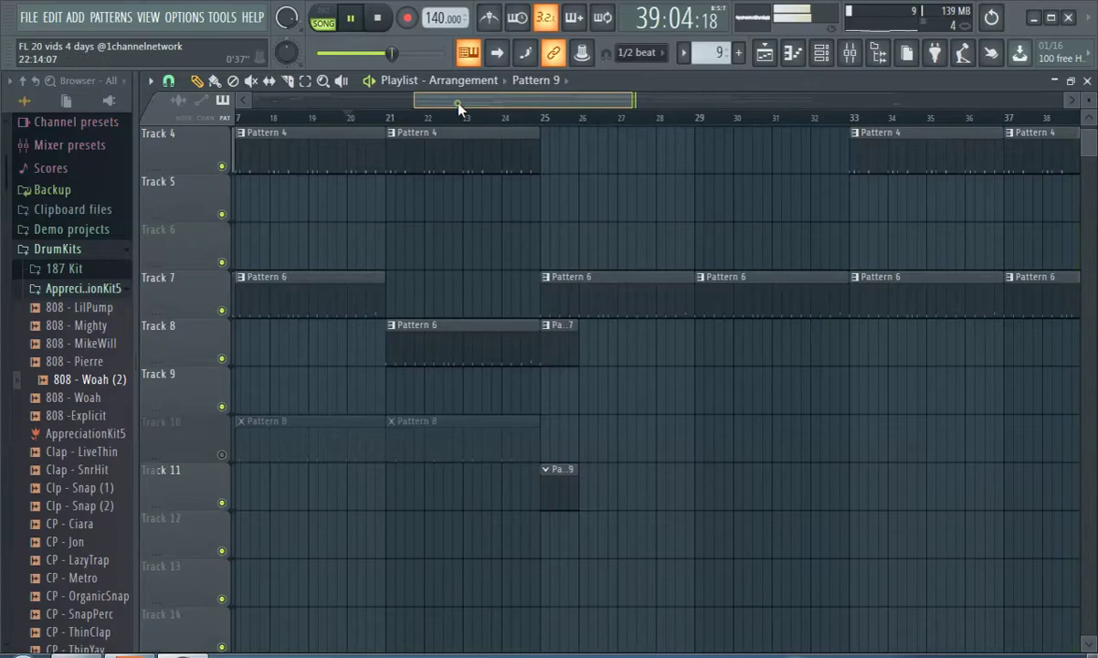
left_click(505, 117)
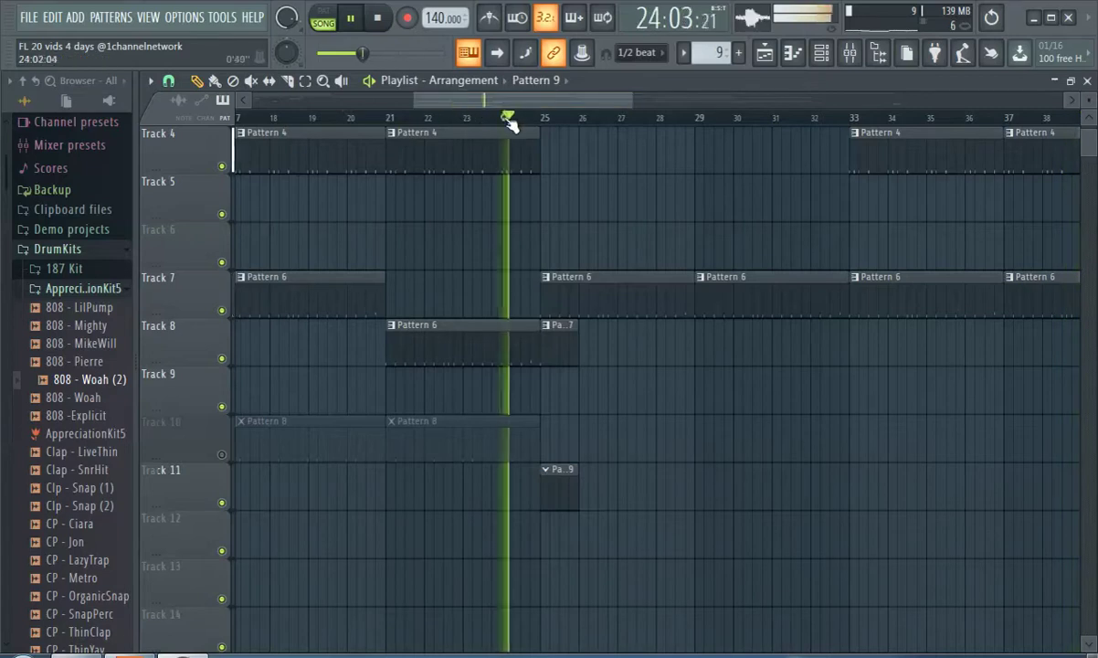
double_click(556, 485)
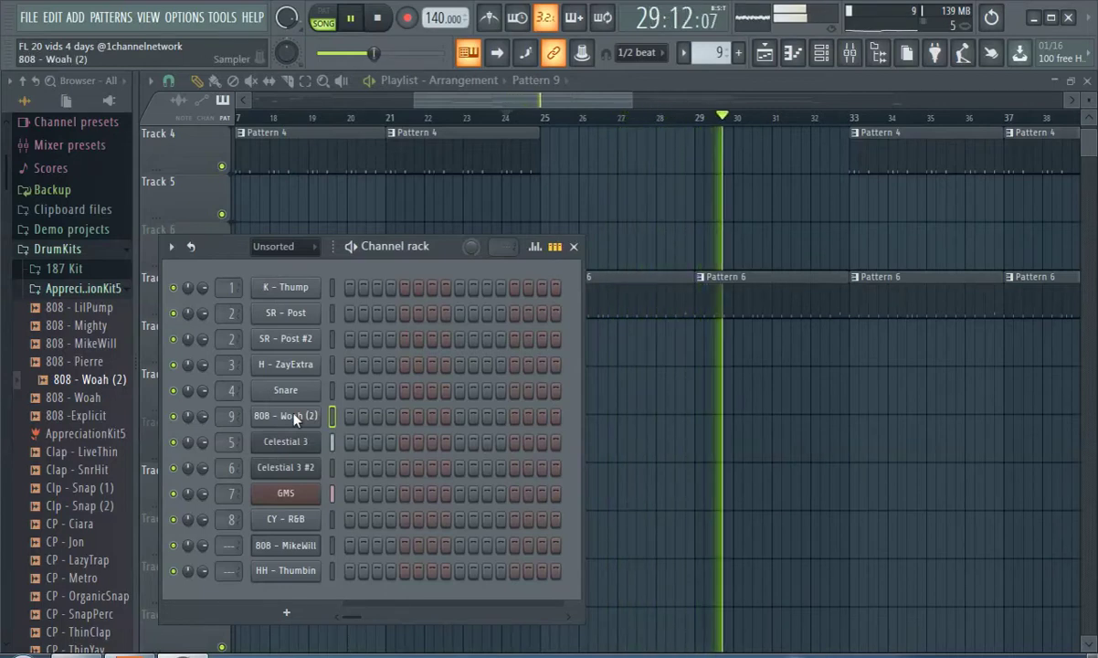
right_click(311, 415)
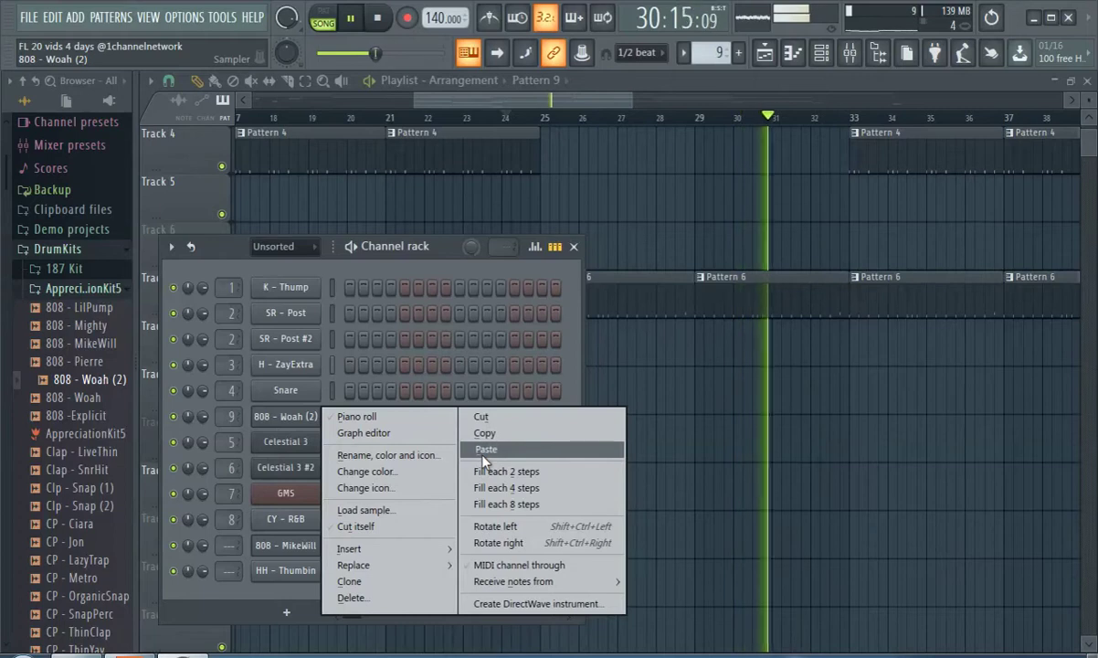
Paste the copied rhythm onto the 808 - Woah (2) channel and play back from bar 24
left_click(377, 126)
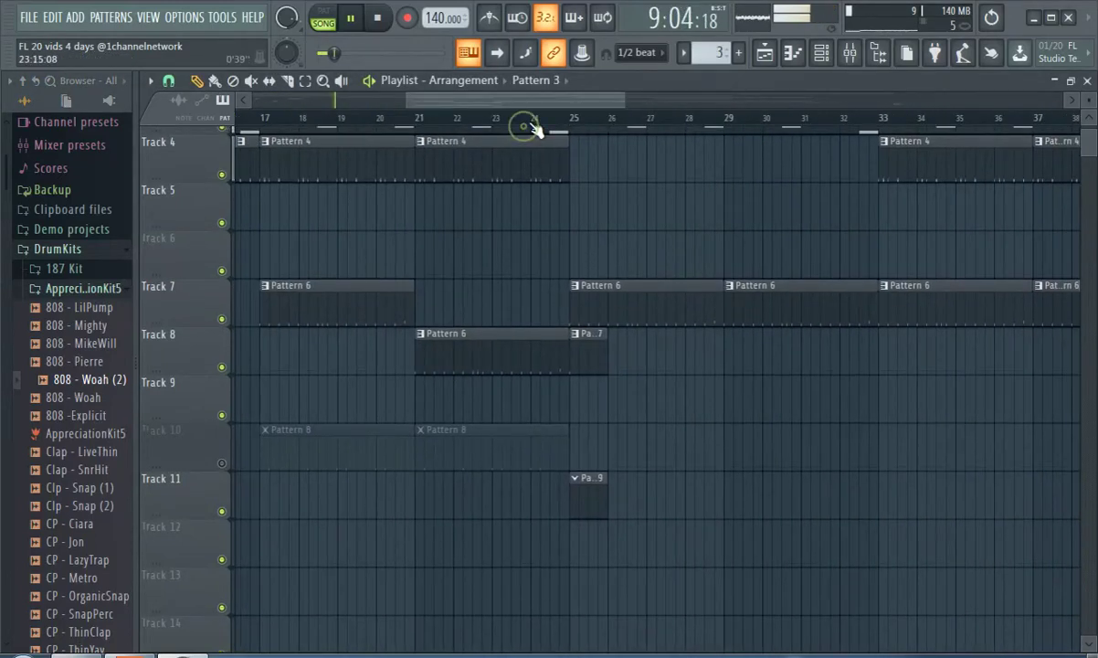
left_click(523, 129)
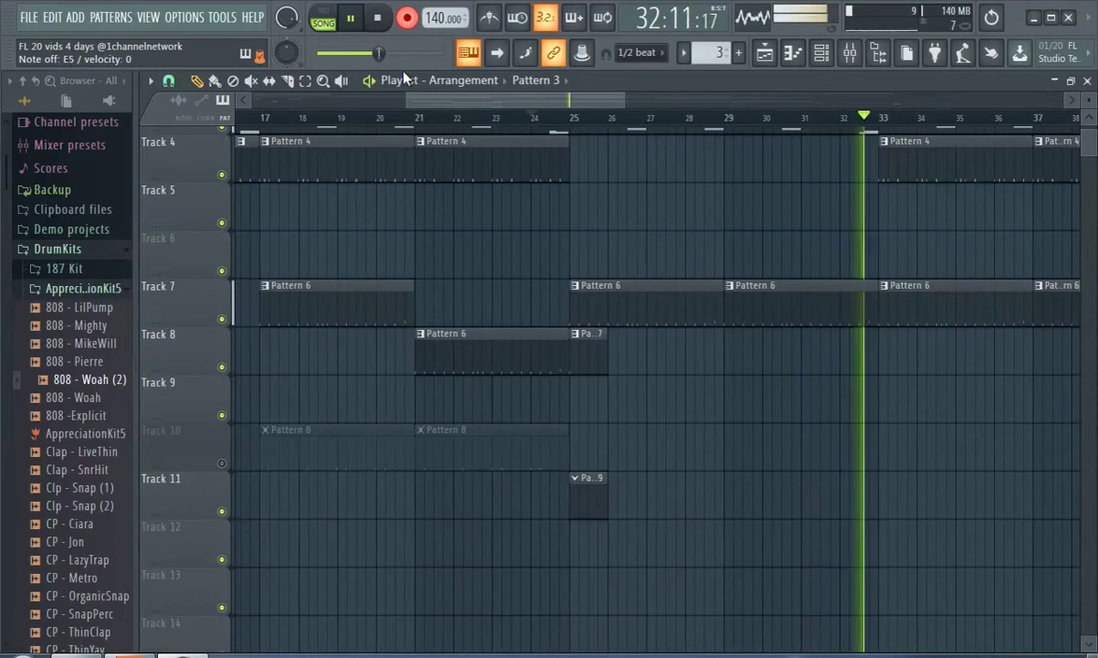
Pause playback after listening back from bar 24
key("space")
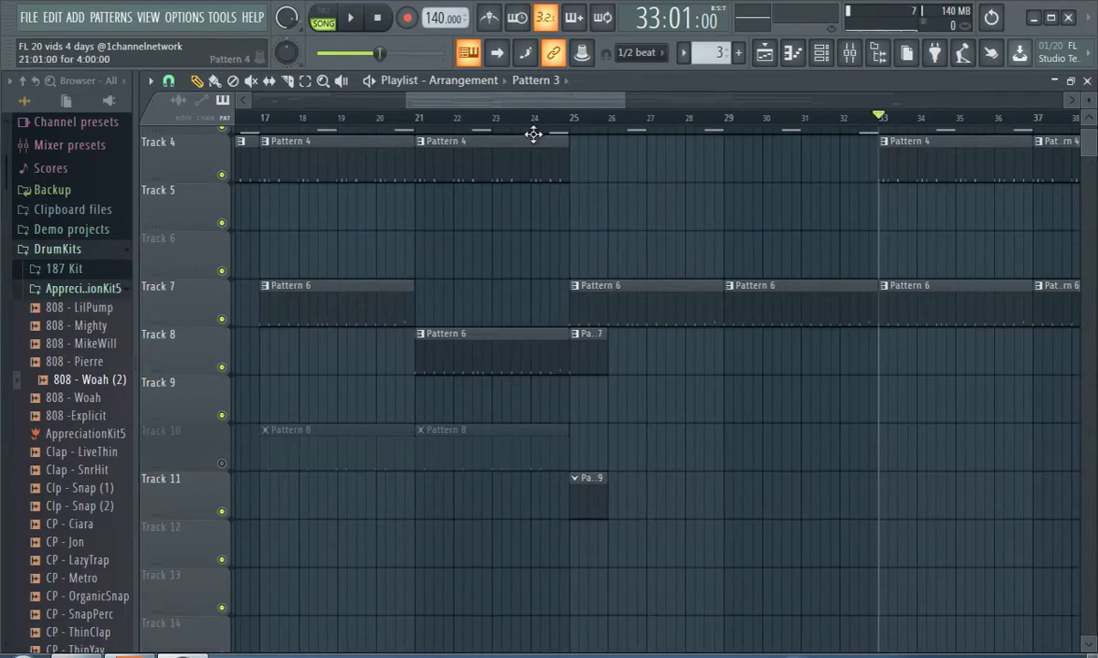
Stretch the Pattern 9 clip on Track 11 to end at bar 33
left_click_drag(729, 490, 860, 473)
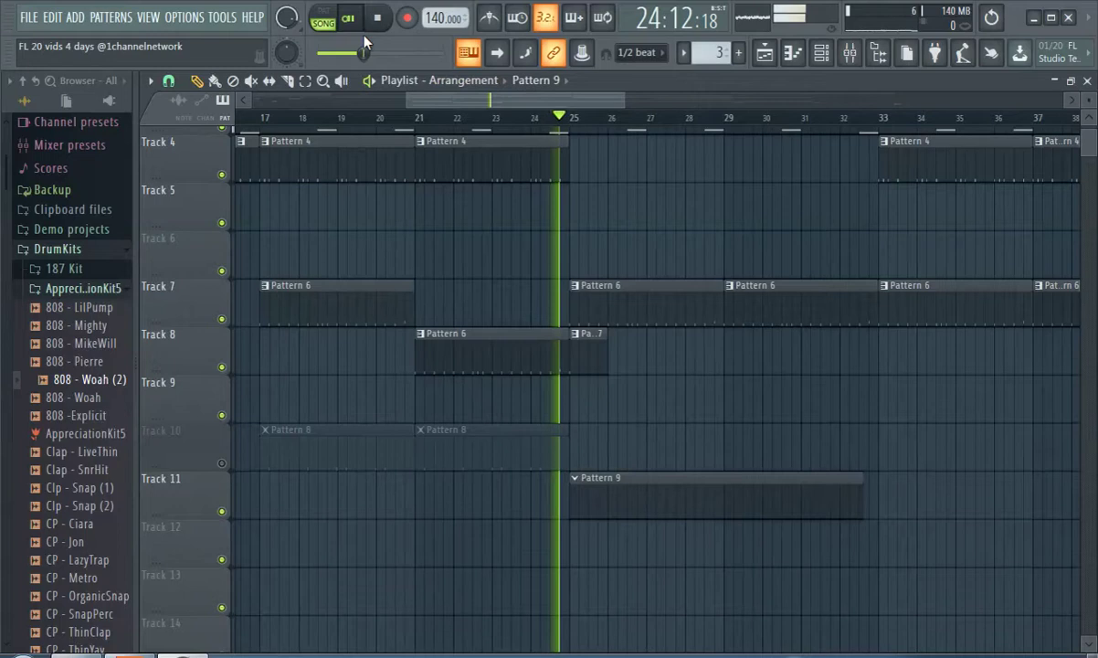
scroll(706, 441, "up", 1)
scroll(706, 441, "up", 2)
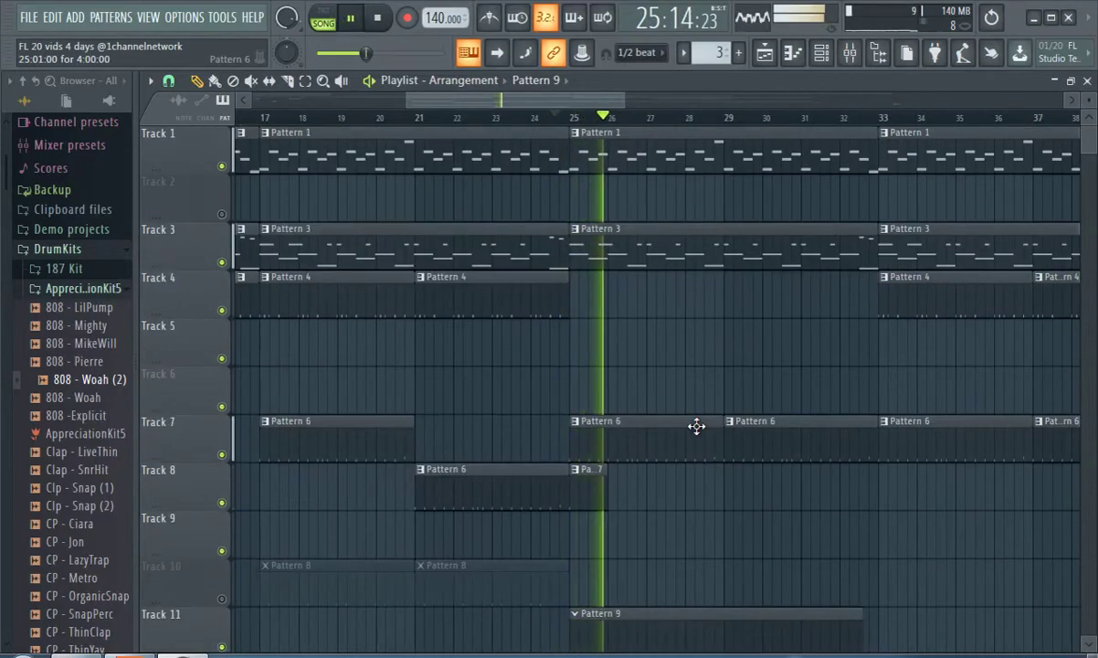
Cut the 808 - Woah (2) notes out of pattern 3 and paste them into Pattern 9
left_click(821, 52)
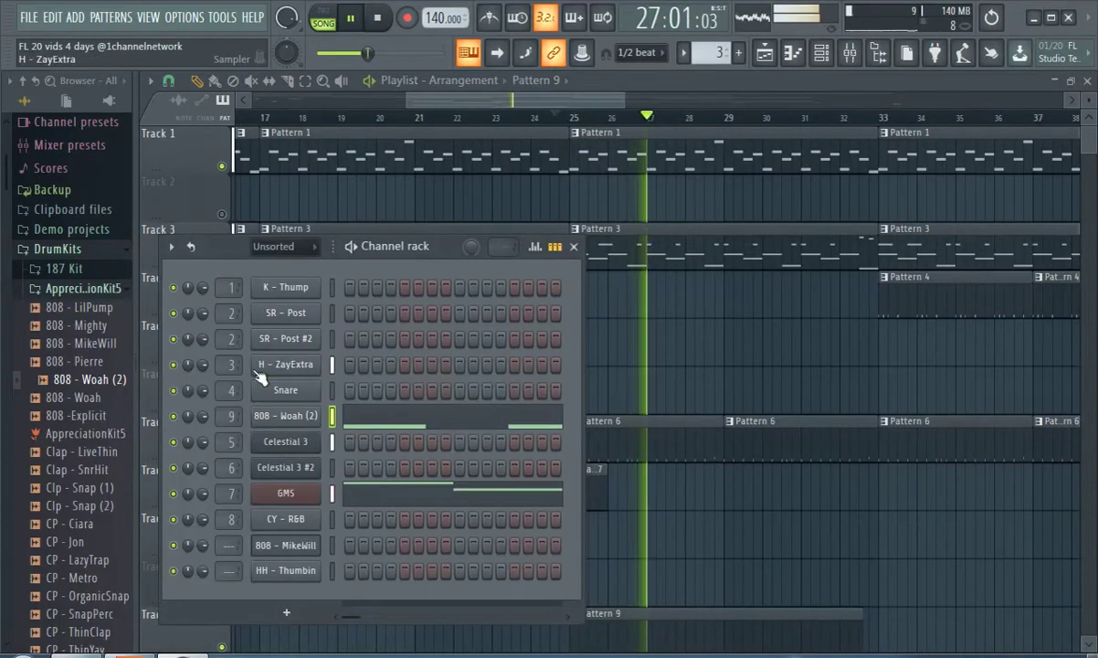
right_click(279, 413)
left_click(481, 418)
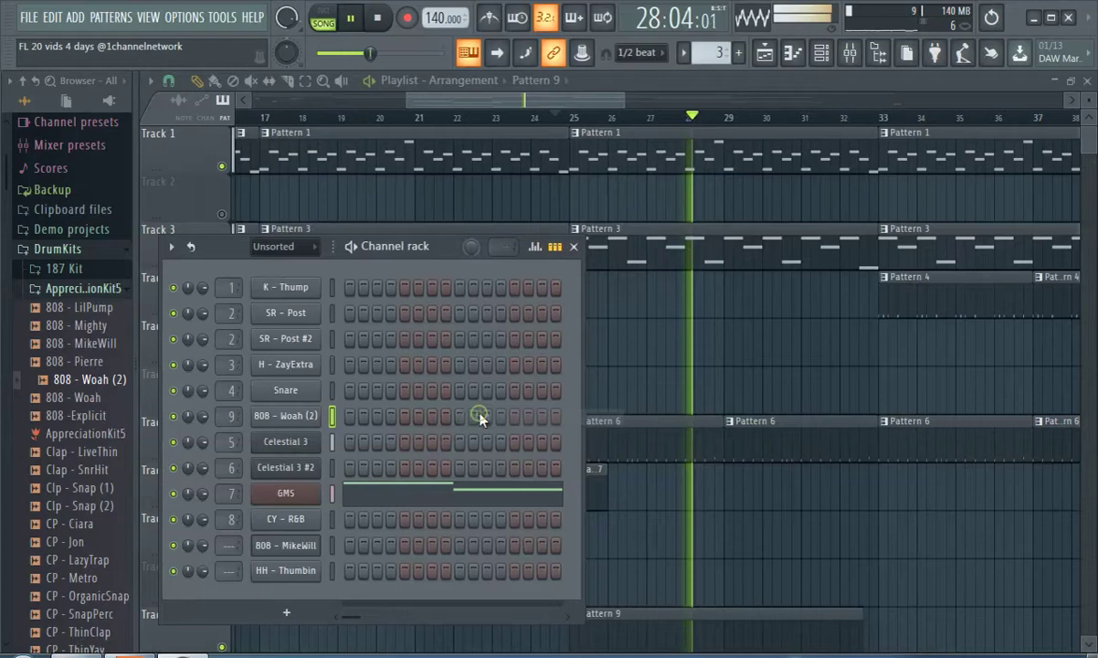
left_click(738, 53)
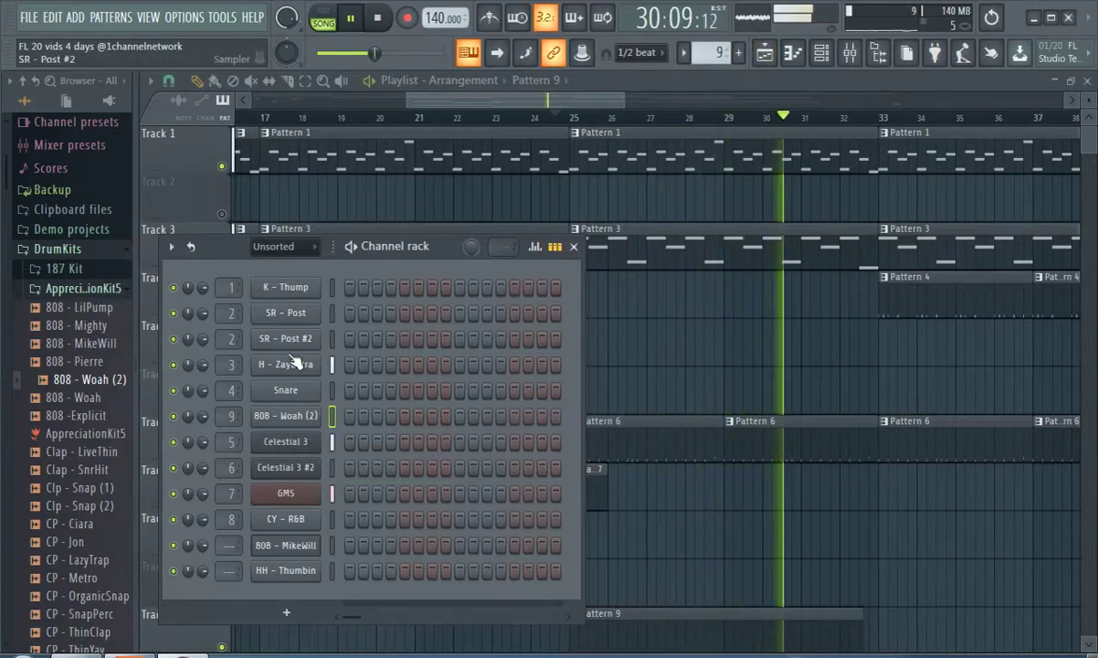
right_click(274, 413)
left_click(479, 449)
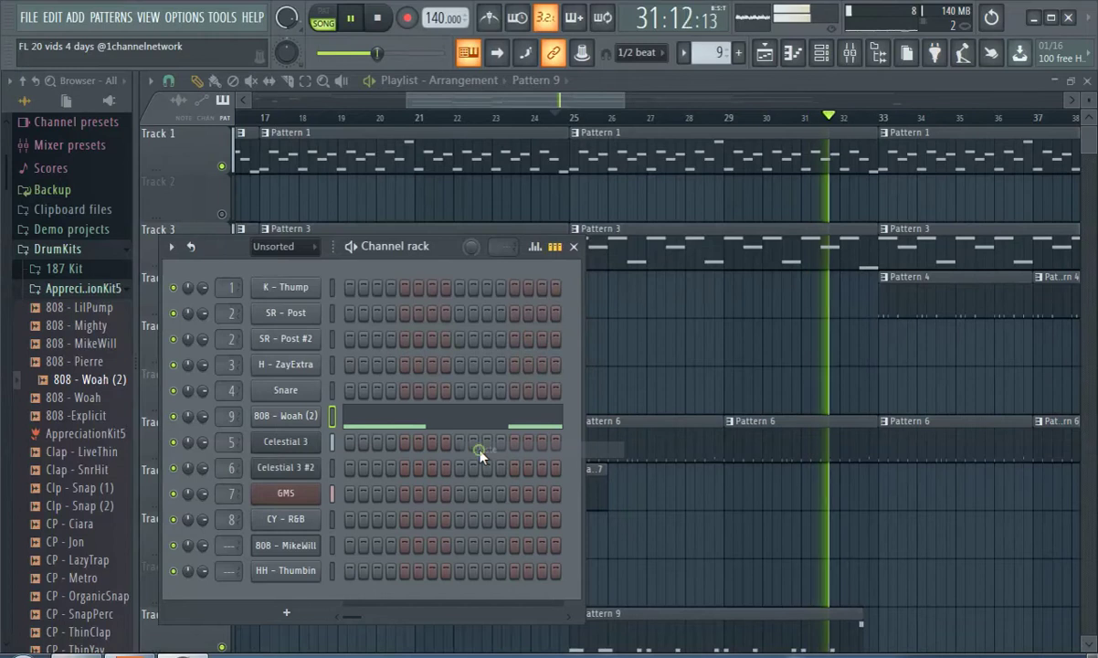
key("F6")
scroll(680, 344, "down", 2)
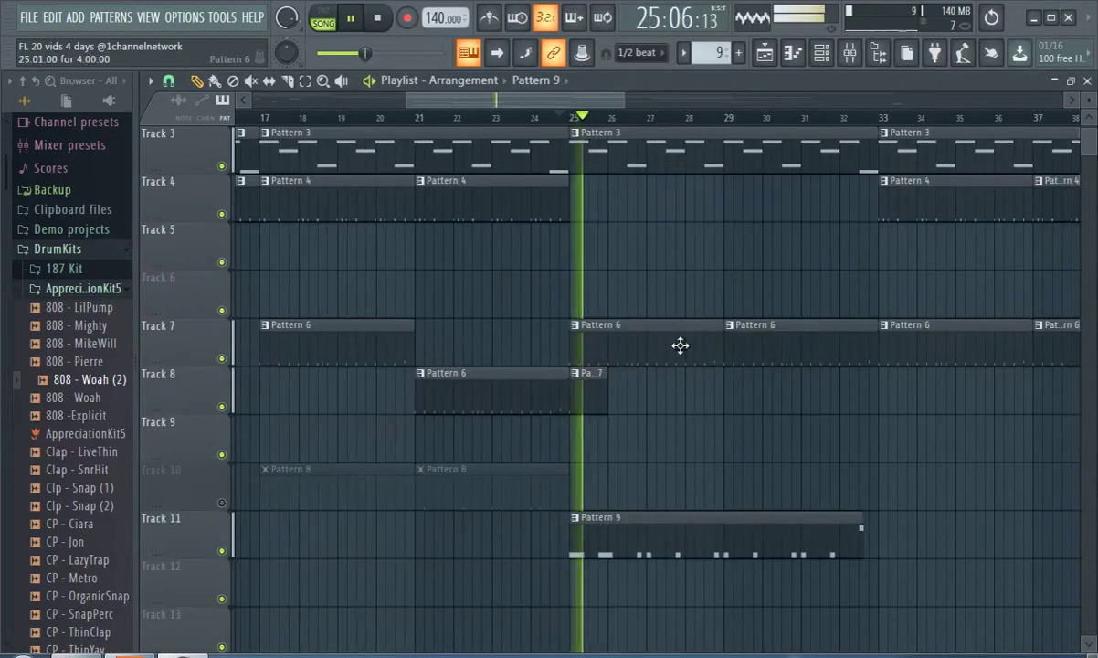
scroll(680, 345, "down", 2)
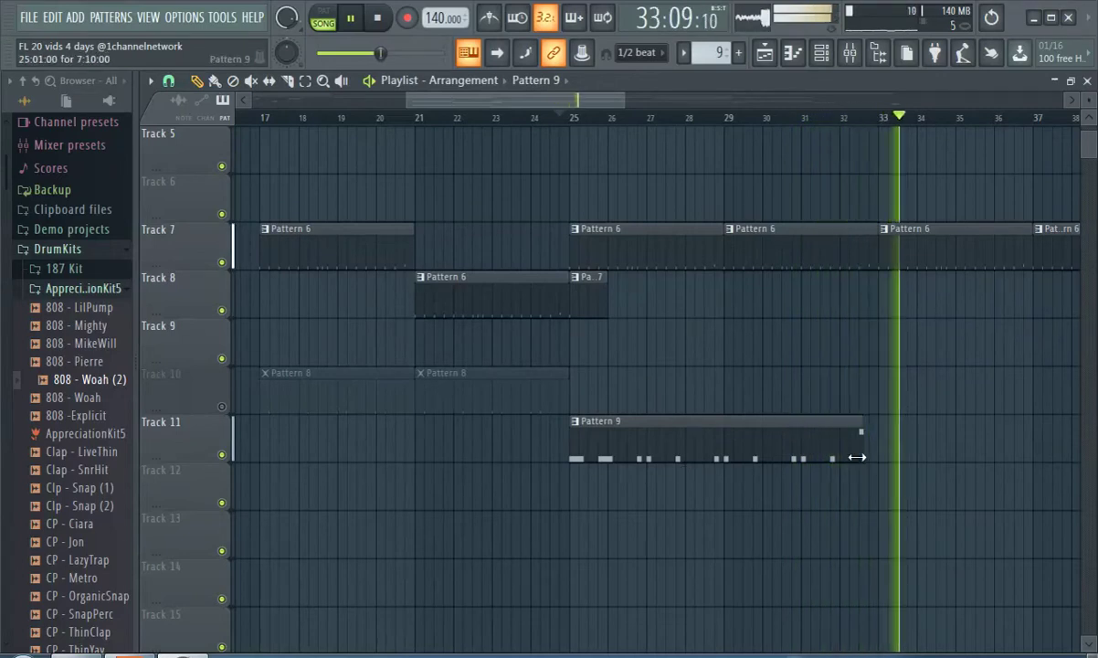
End the Pattern 9 clip at bar 33, replay from bar 29, and add a second Pattern 9 clip at bar 33
left_click_drag(860, 455, 878, 446)
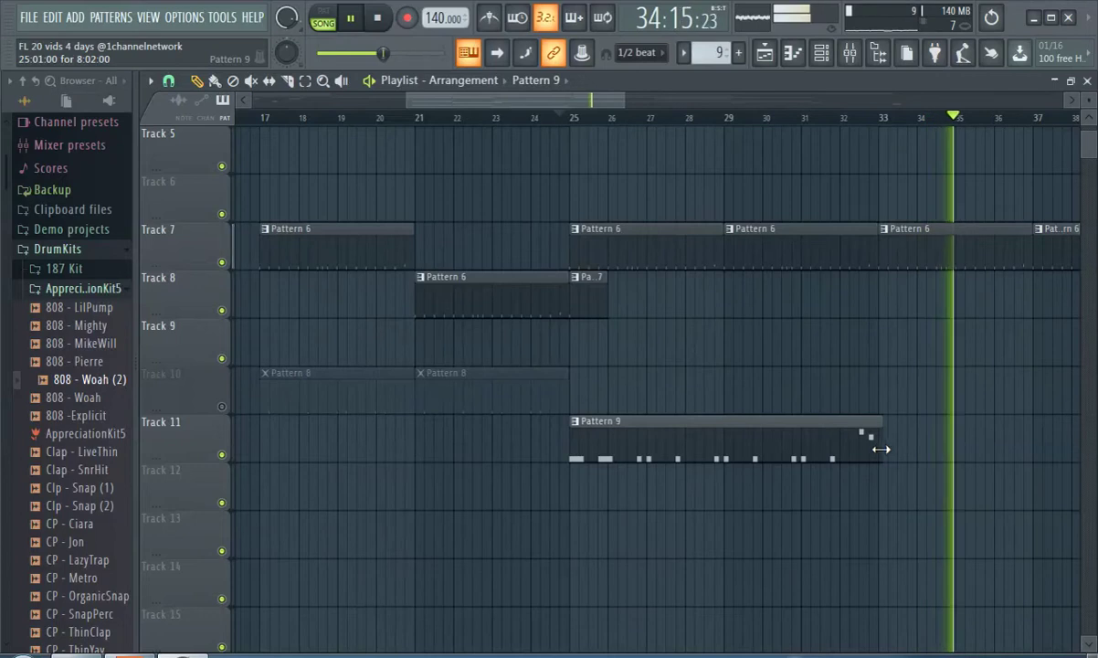
left_click(721, 117)
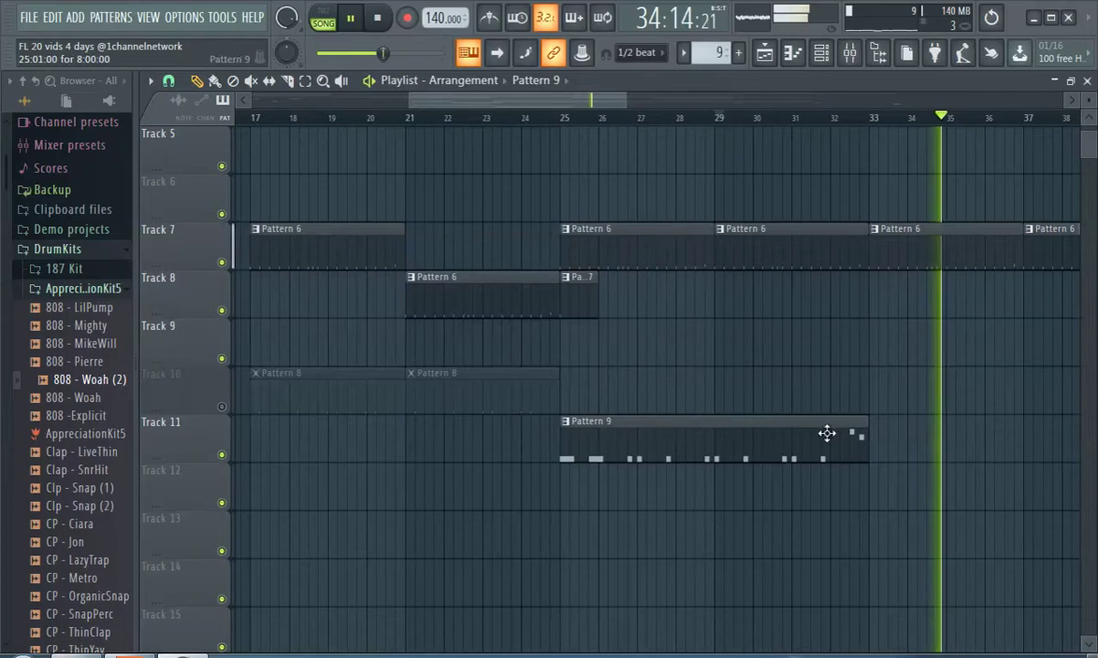
left_click(875, 445)
left_click_drag(507, 95, 637, 95)
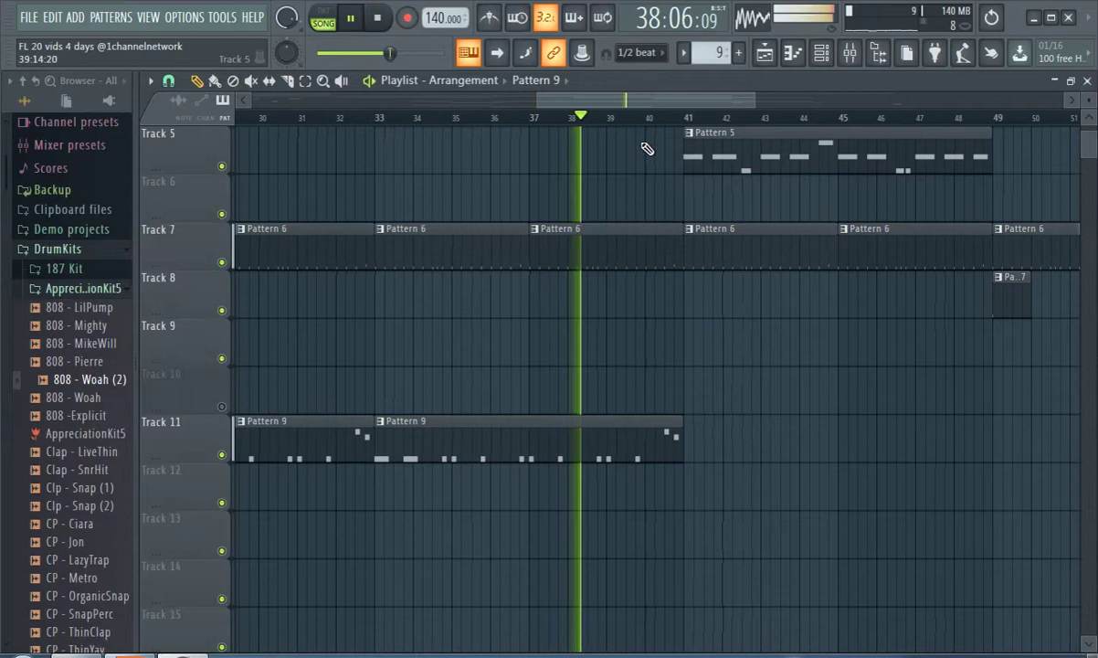
left_click(850, 52)
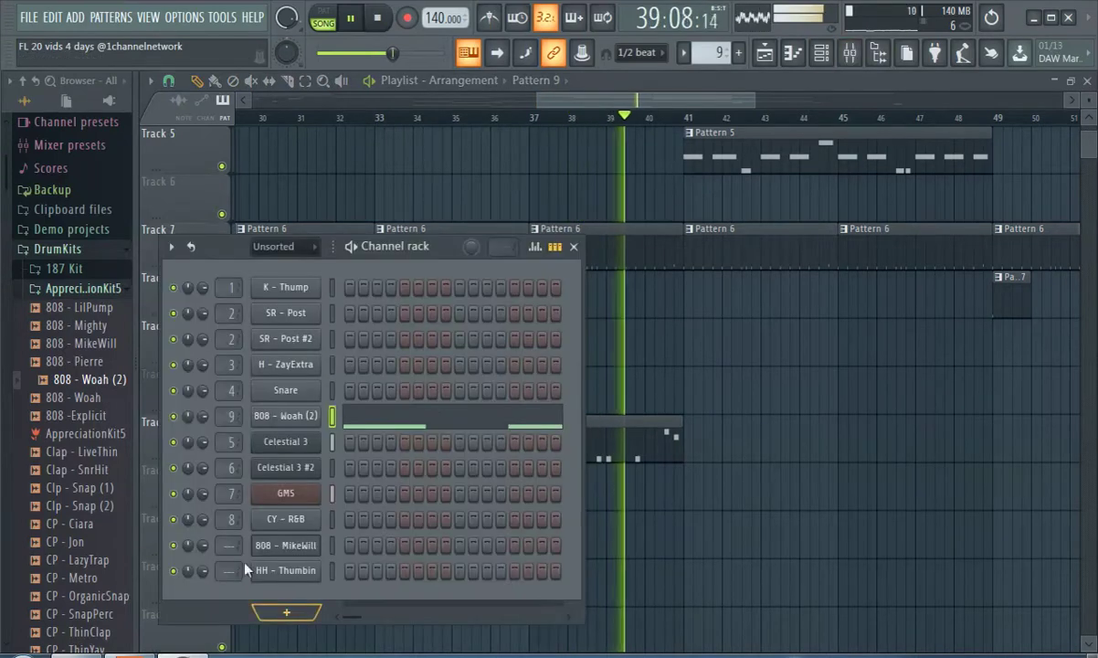
Enable the 808 - Woah (2) volume envelope with a shorter attack and a longer hold
left_click(286, 416)
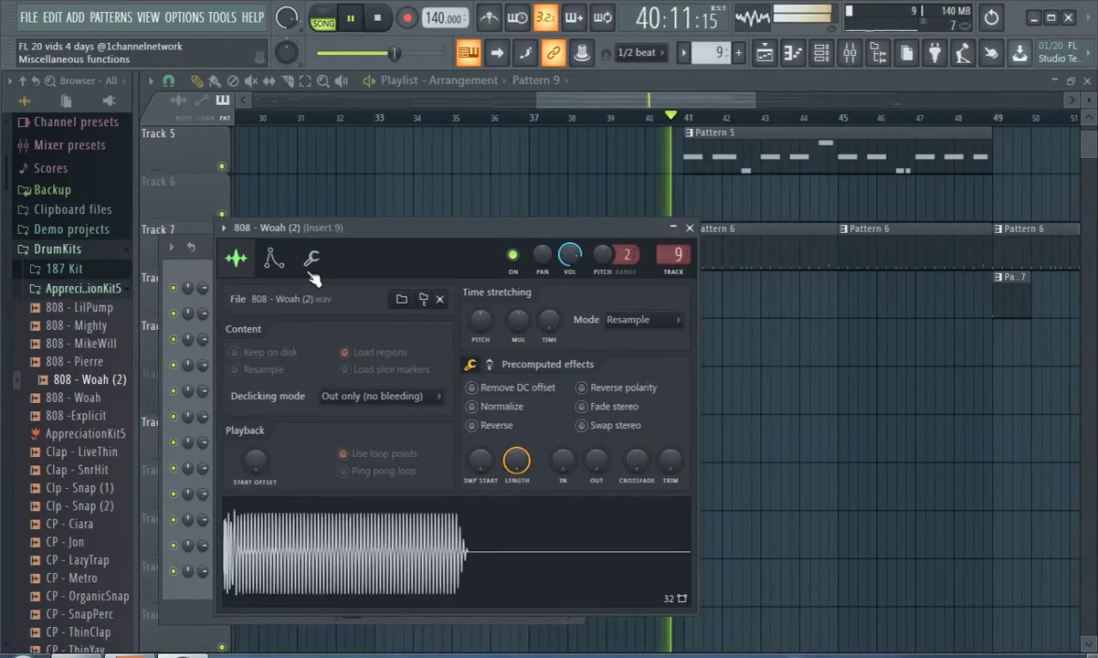
left_click(274, 258)
left_click_drag(277, 429, 277, 448)
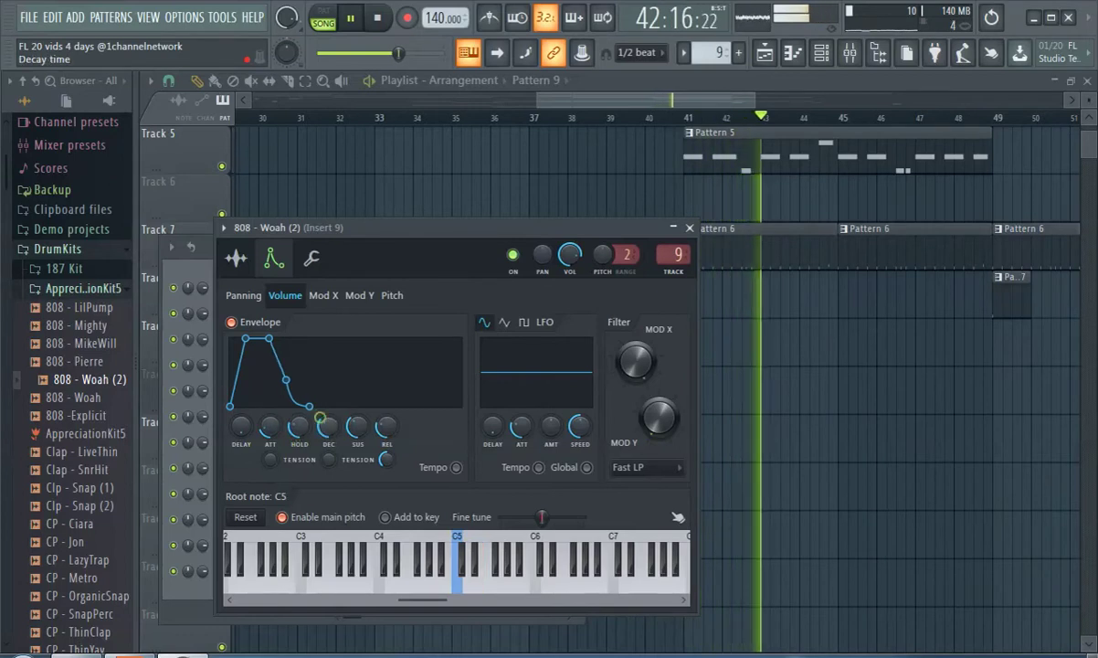
left_click_drag(299, 431, 299, 418)
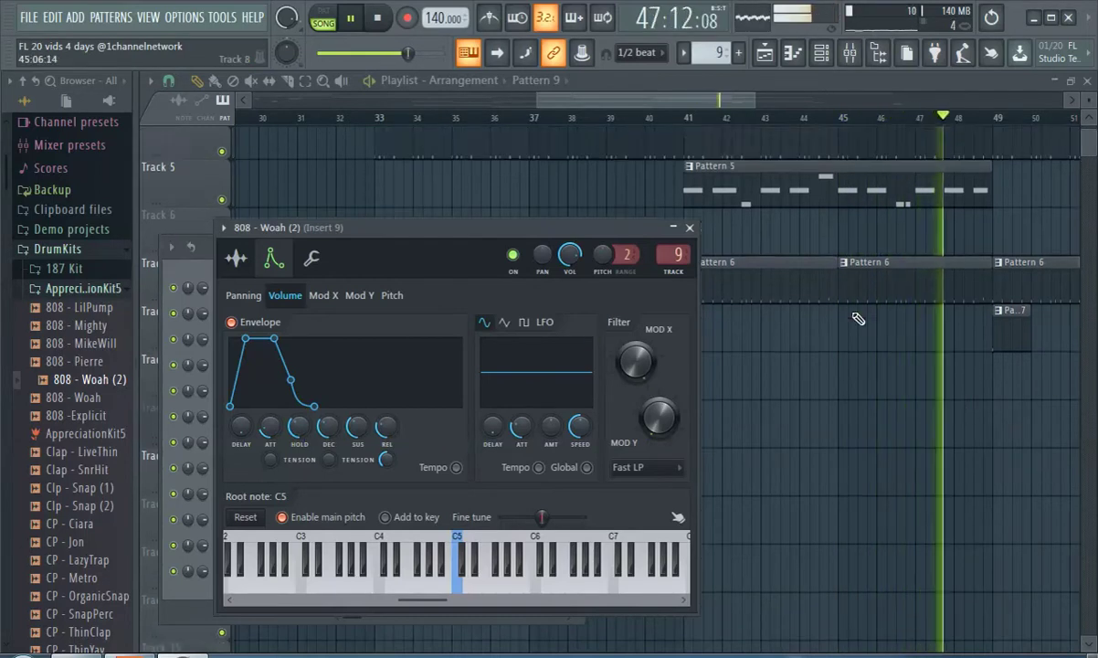
scroll(799, 315, "down", 2)
key("Escape")
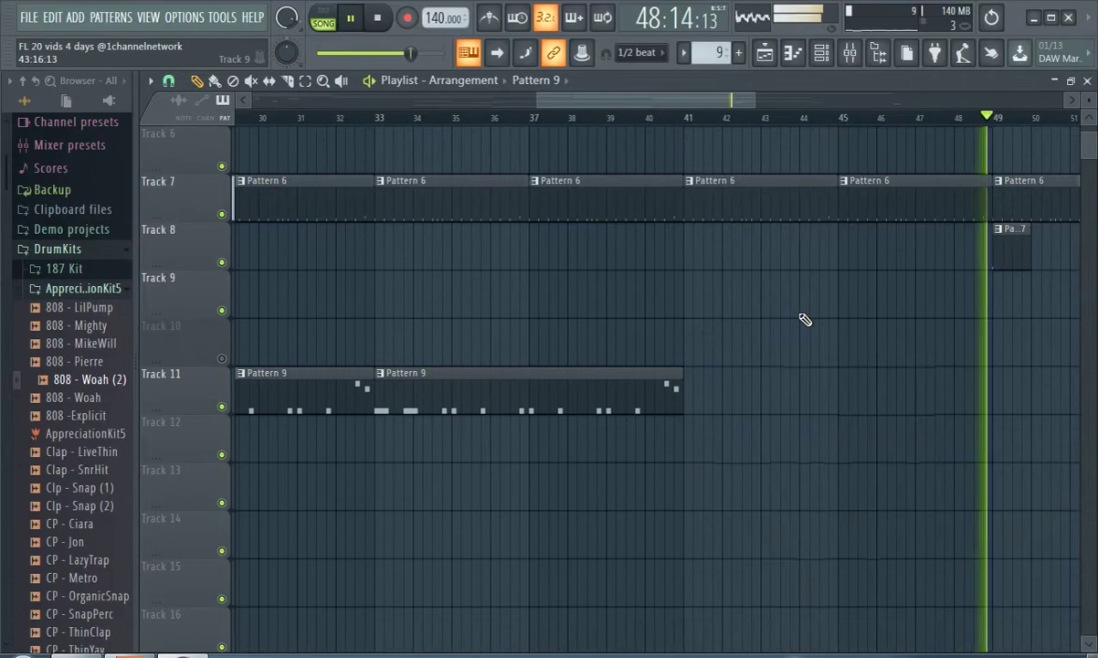
scroll(794, 329, "up", 2)
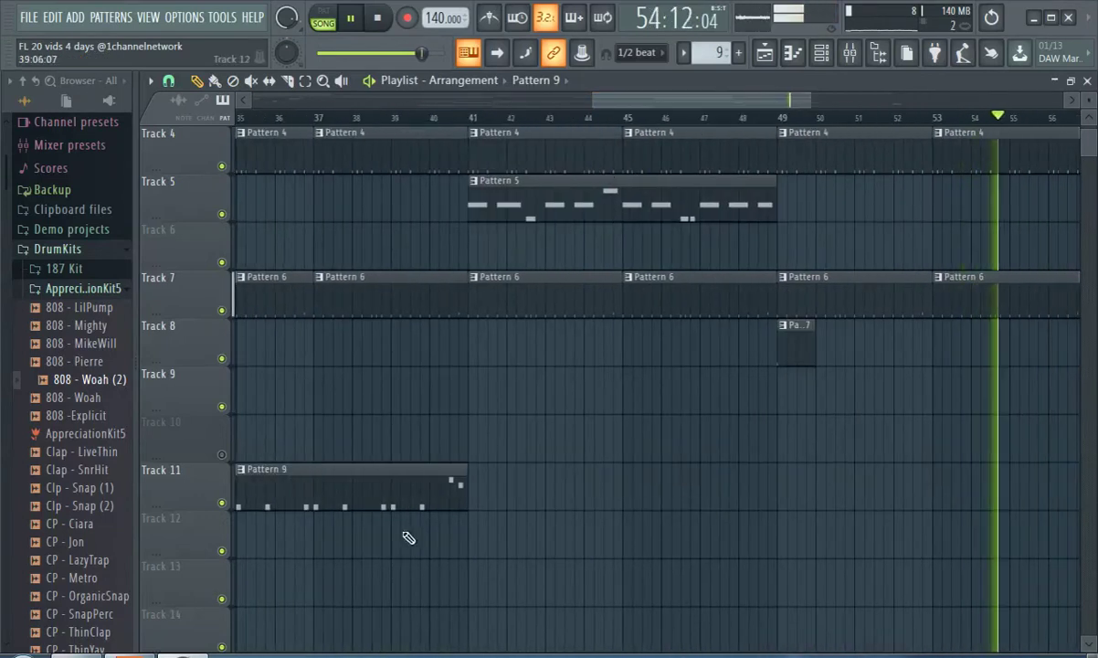
scroll(466, 466, "up", 3)
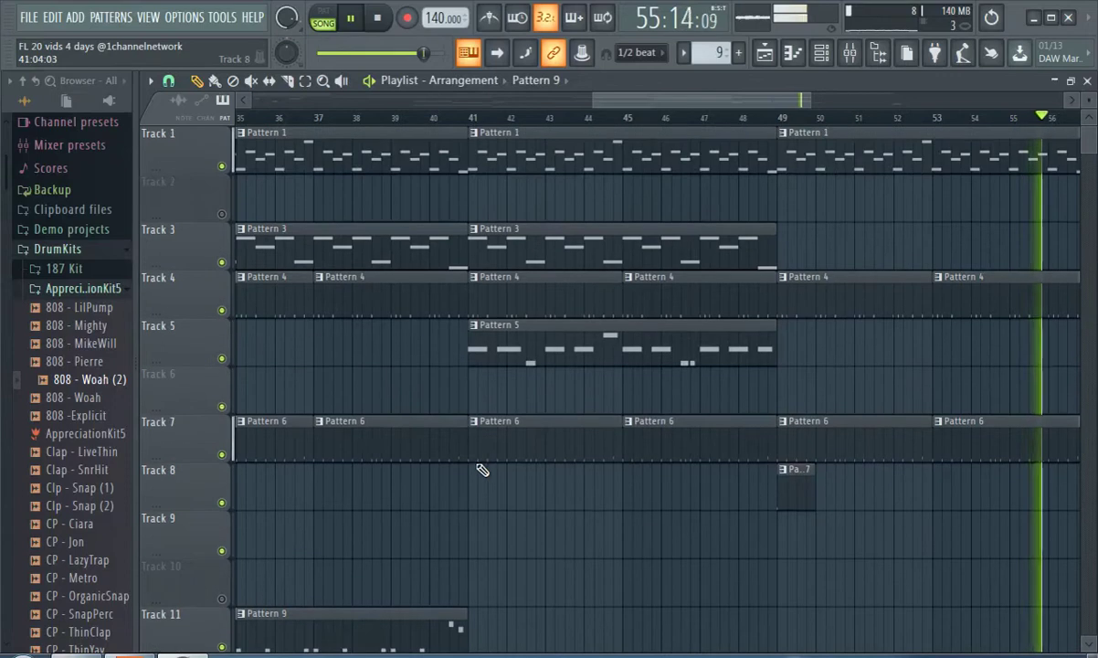
scroll(498, 429, "down", 3)
scroll(513, 399, "up", 1)
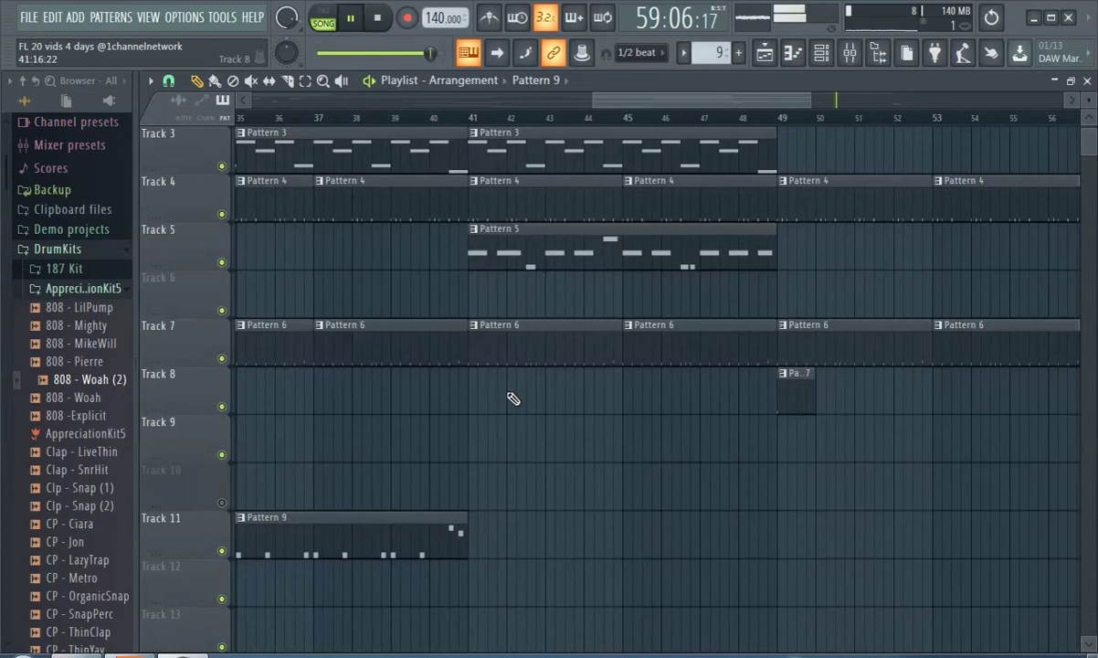
mouse_move(607, 103)
left_mouse_down()
mouse_move(423, 137)
mouse_move(478, 122)
left_mouse_up()
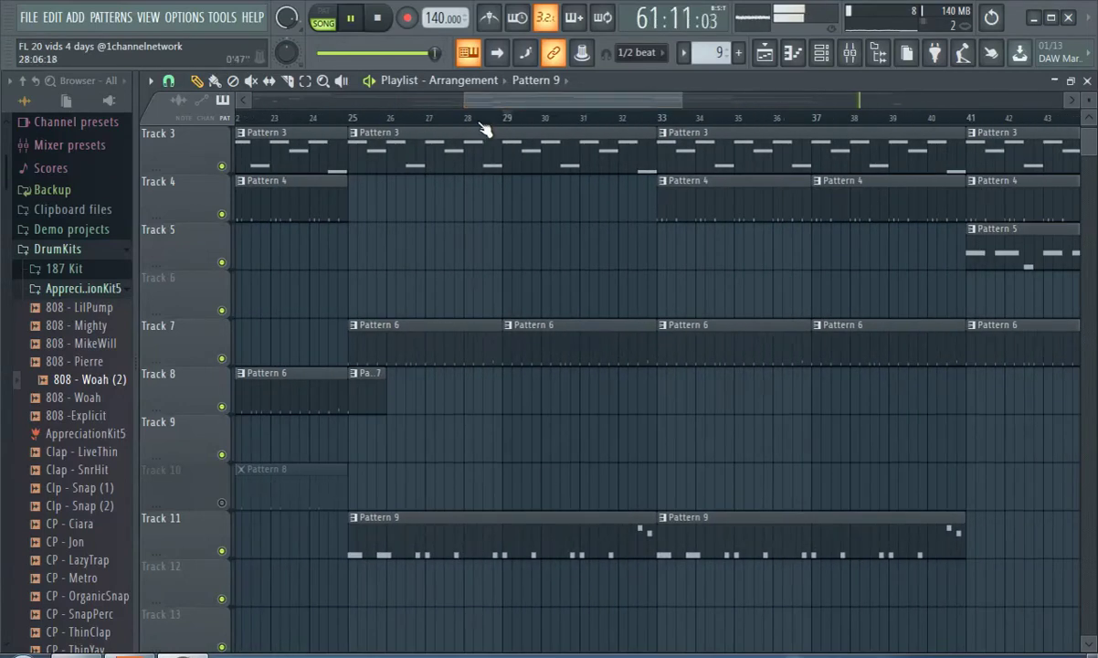
scroll(519, 500, "down", 1)
scroll(522, 500, "down", 1)
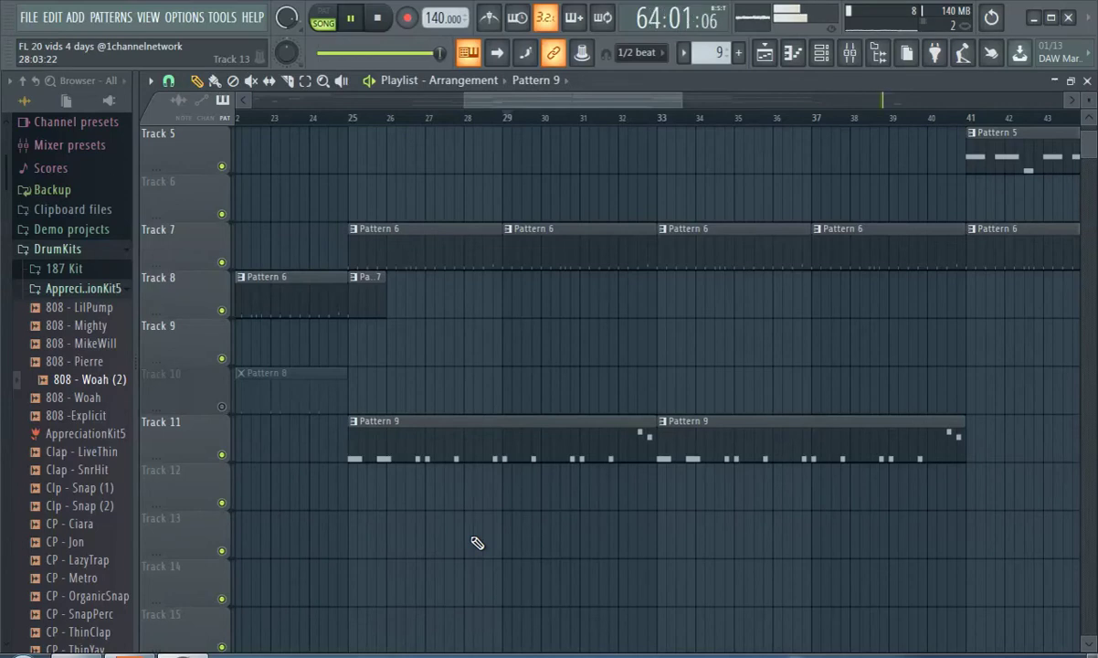
left_click_drag(512, 108, 532, 102)
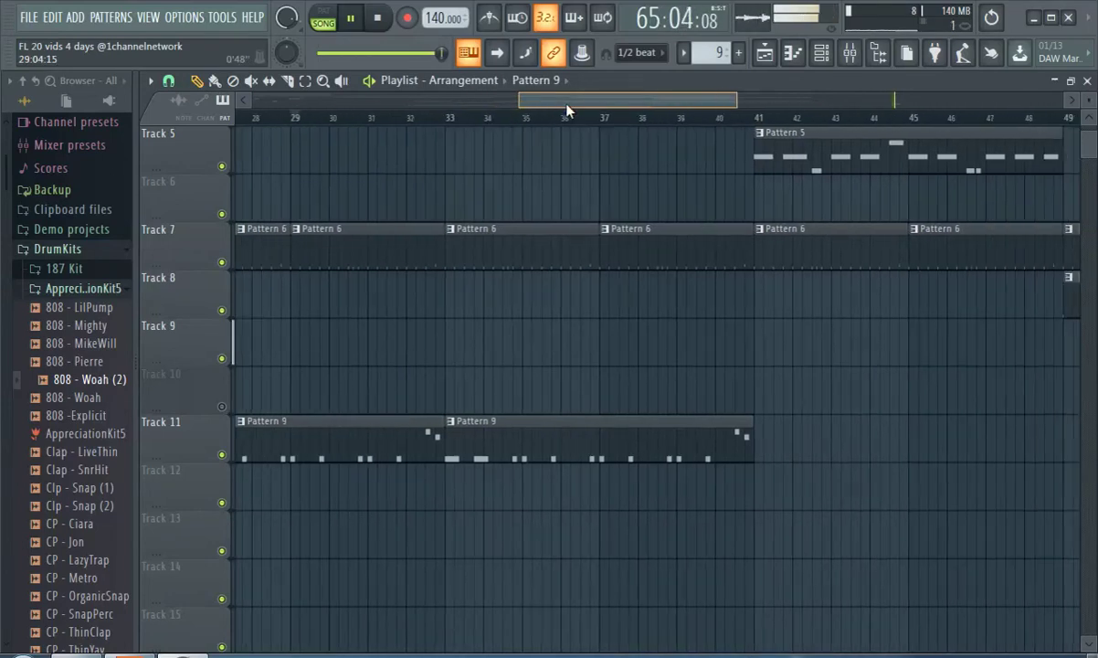